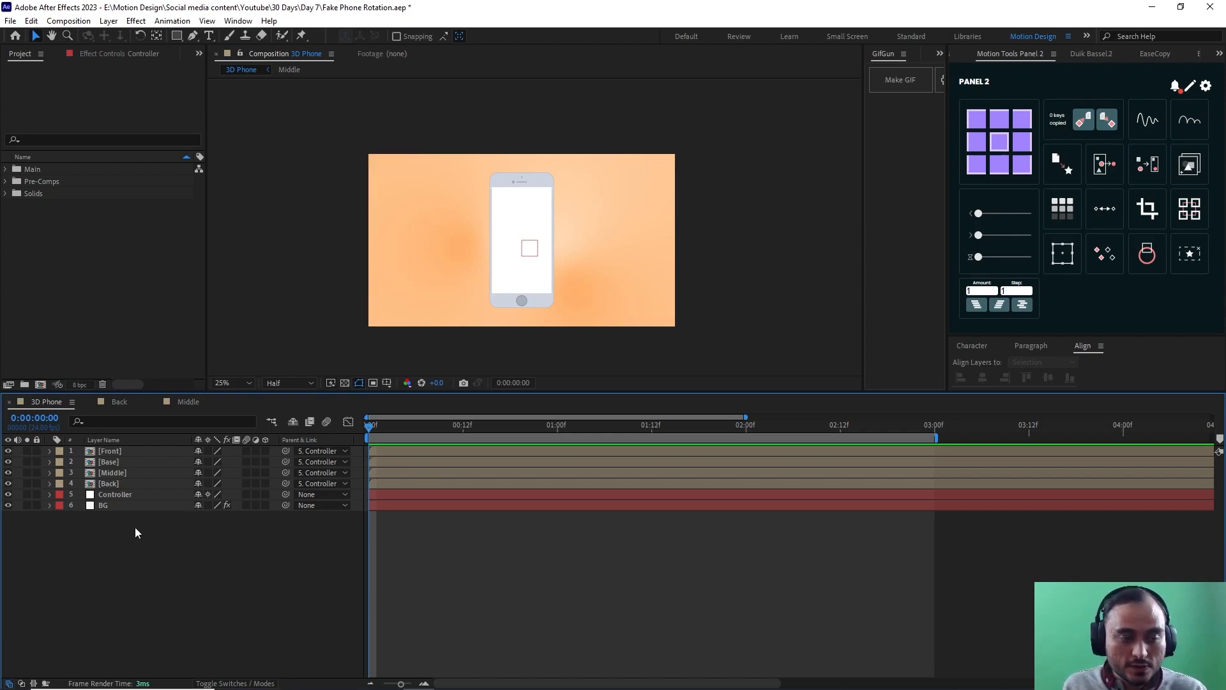
Step: Solo the Back layer, inspect the contents of its precomposition, and return to the 3D Phone composition
click(110, 484)
click(27, 483)
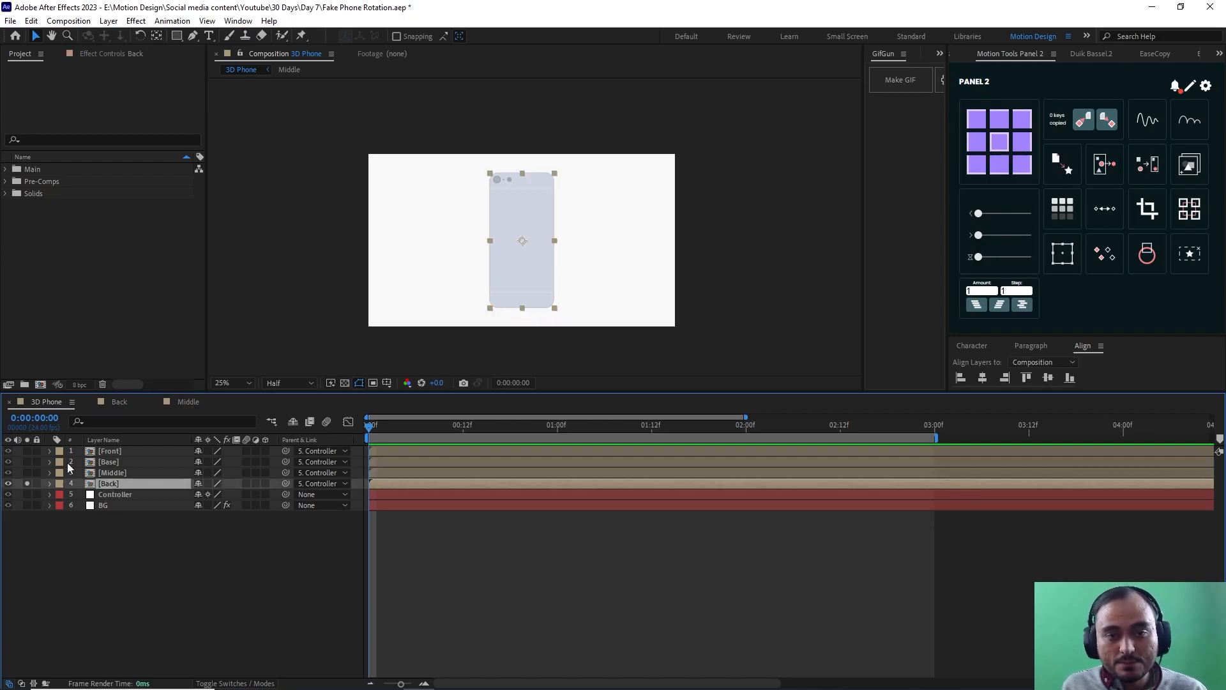
double_click(102, 484)
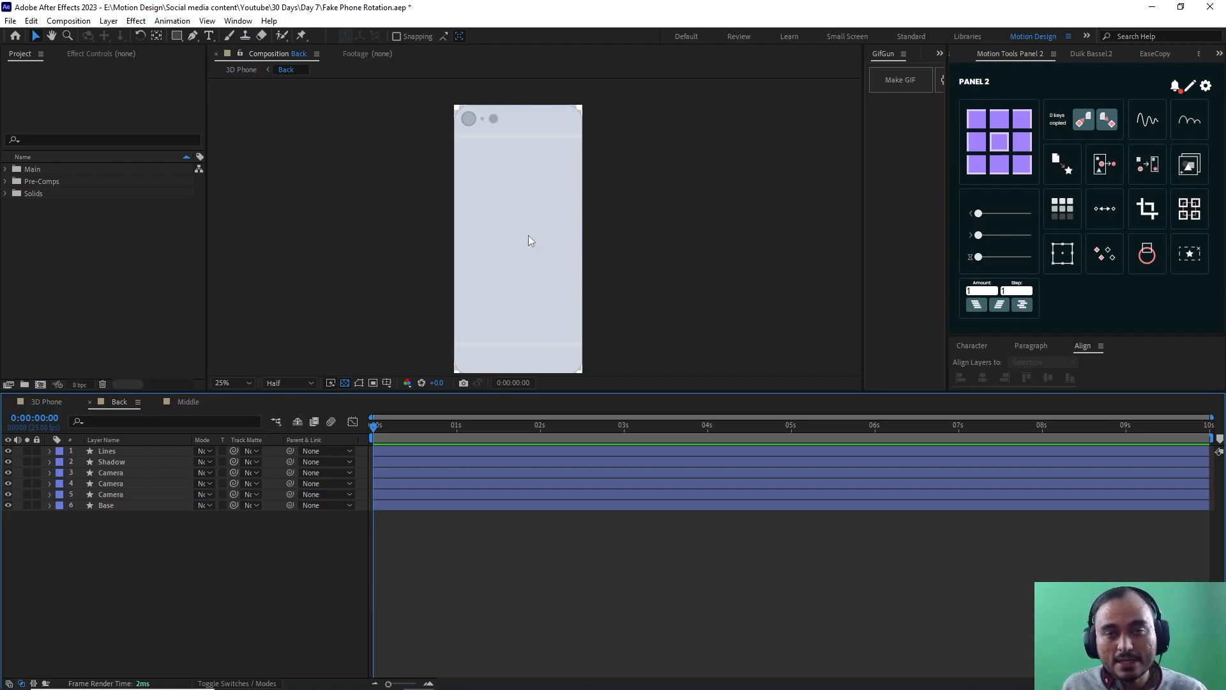
click(50, 402)
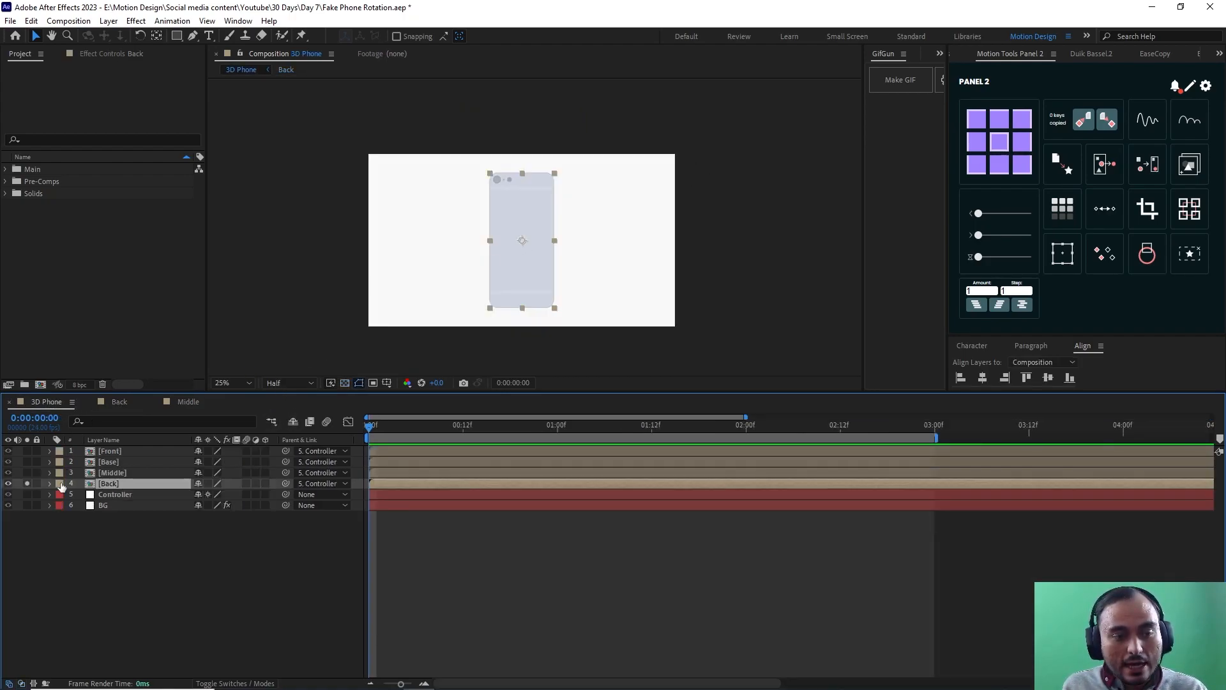
Step: Solo the Middle, Base and Front layers to review the phone's stack, and turn all the solos off
click(27, 473)
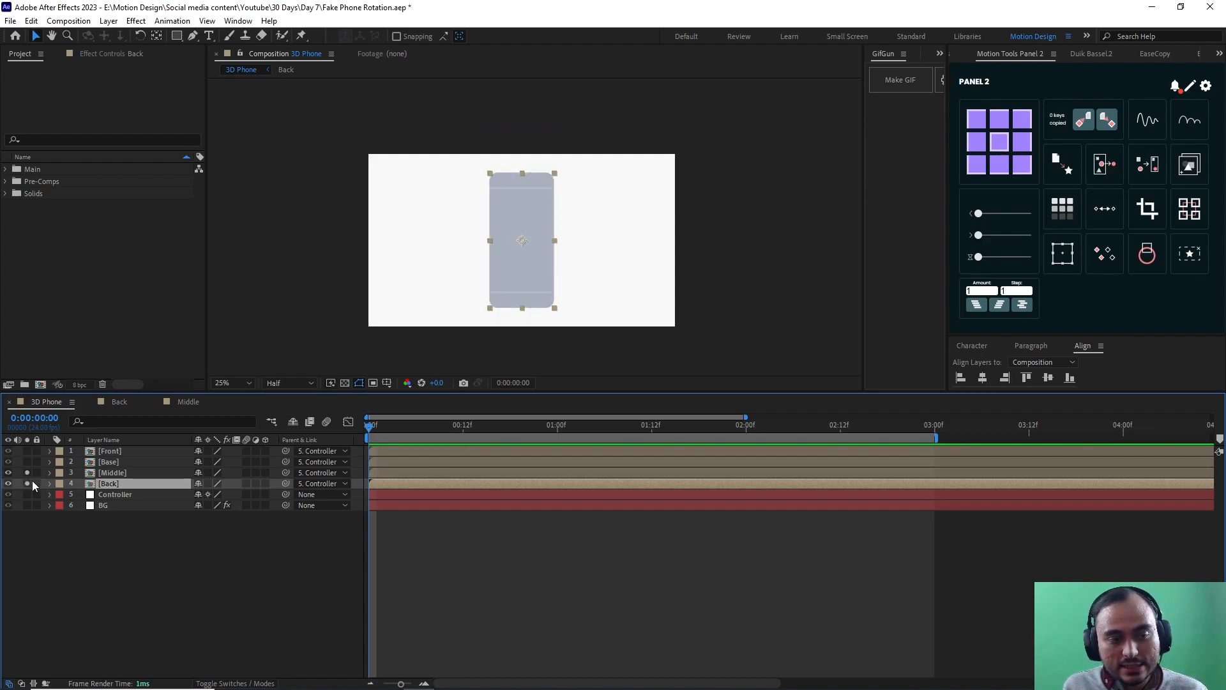
click(26, 461)
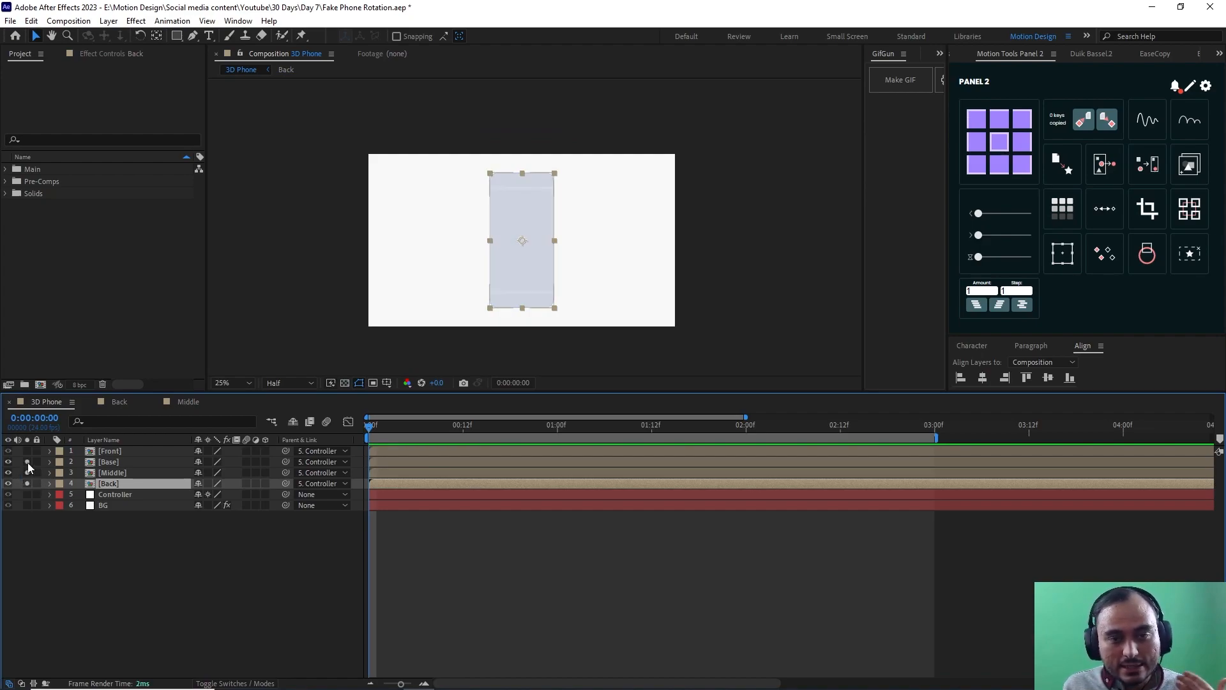
click(27, 461)
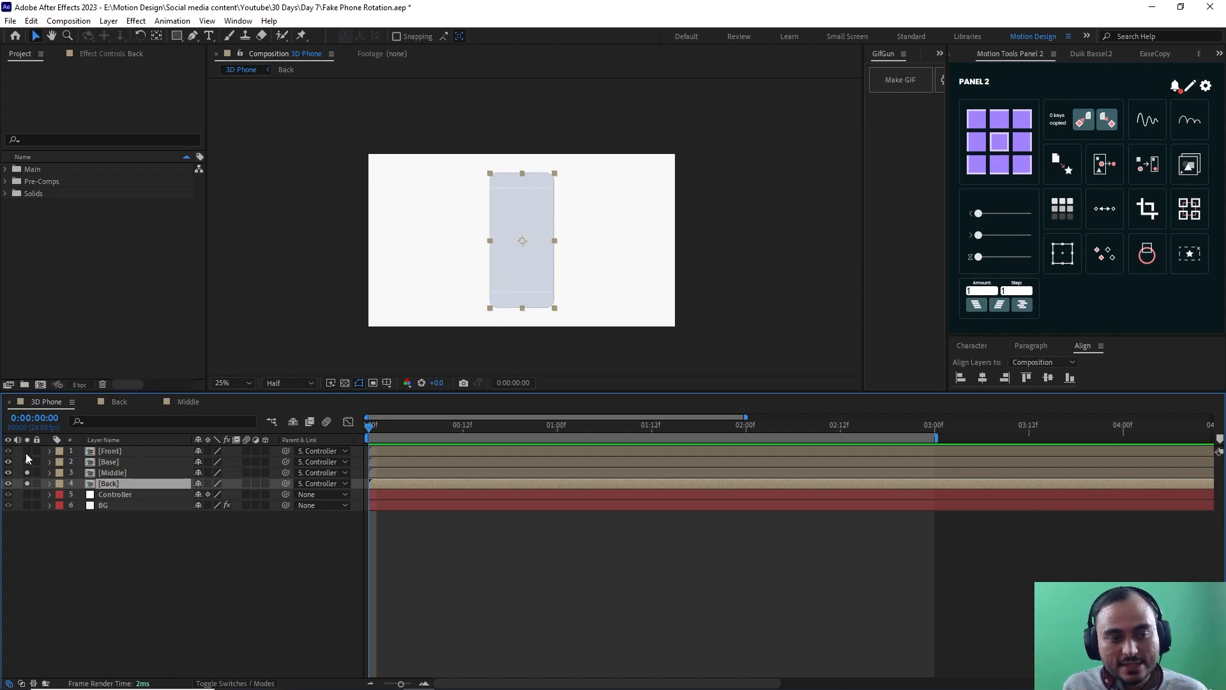
click(25, 453)
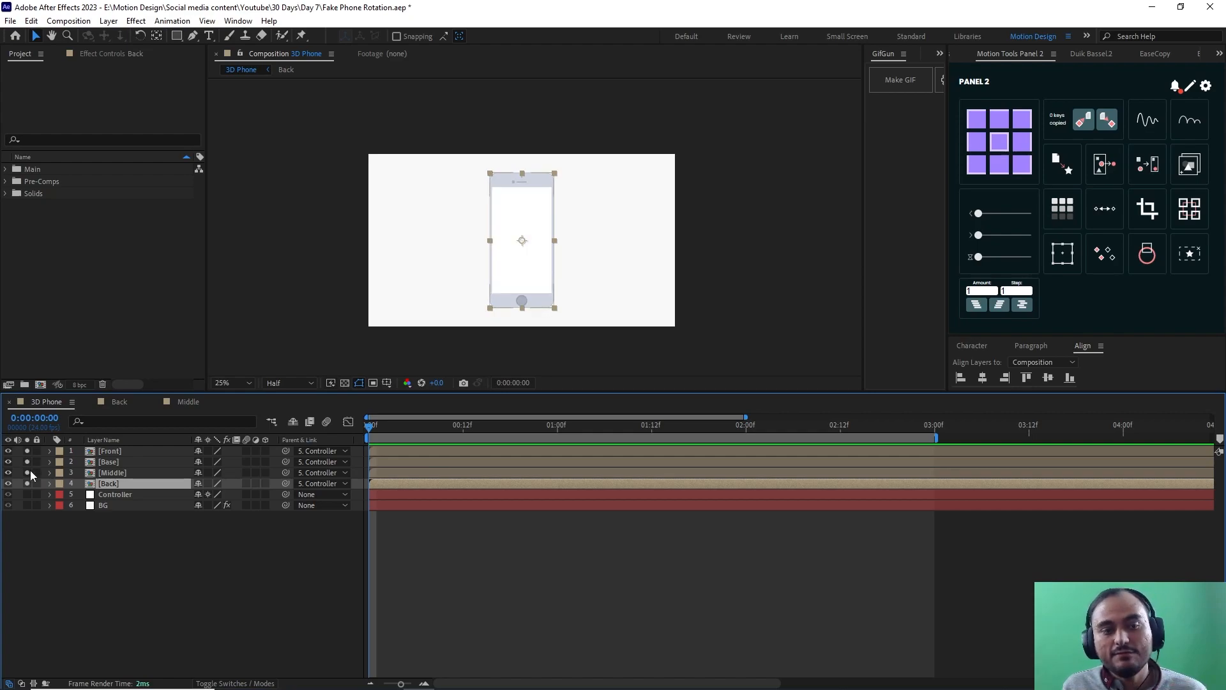
drag(28, 454, 27, 484)
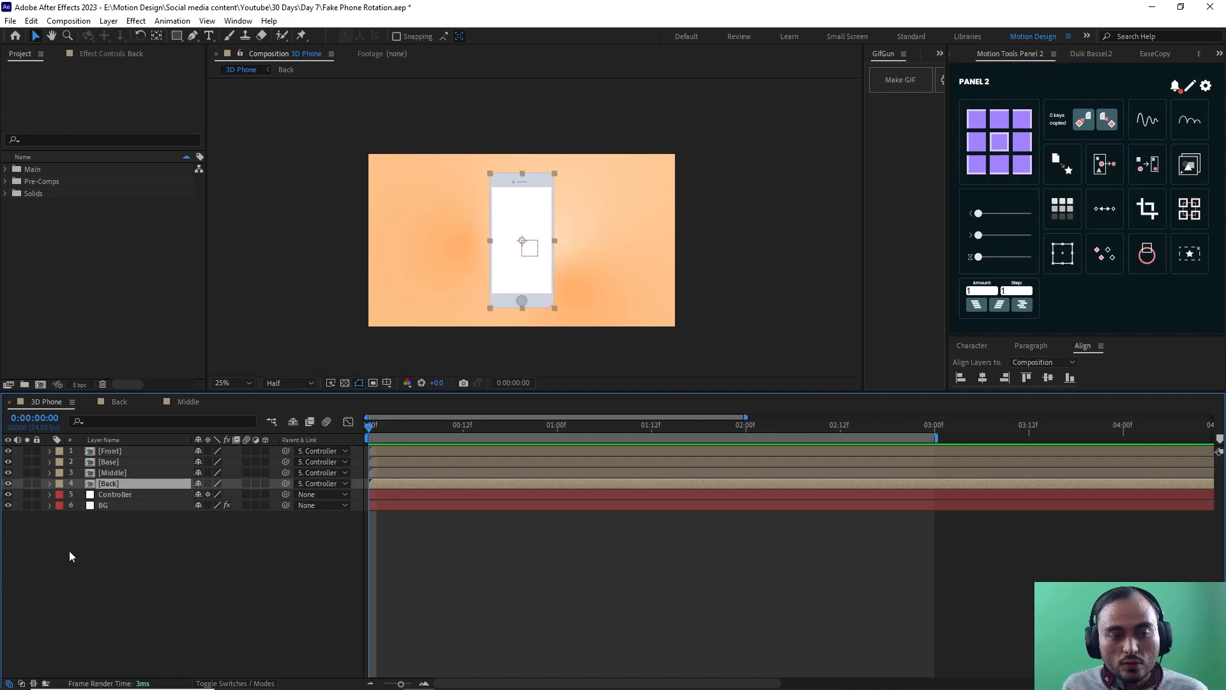
click(65, 544)
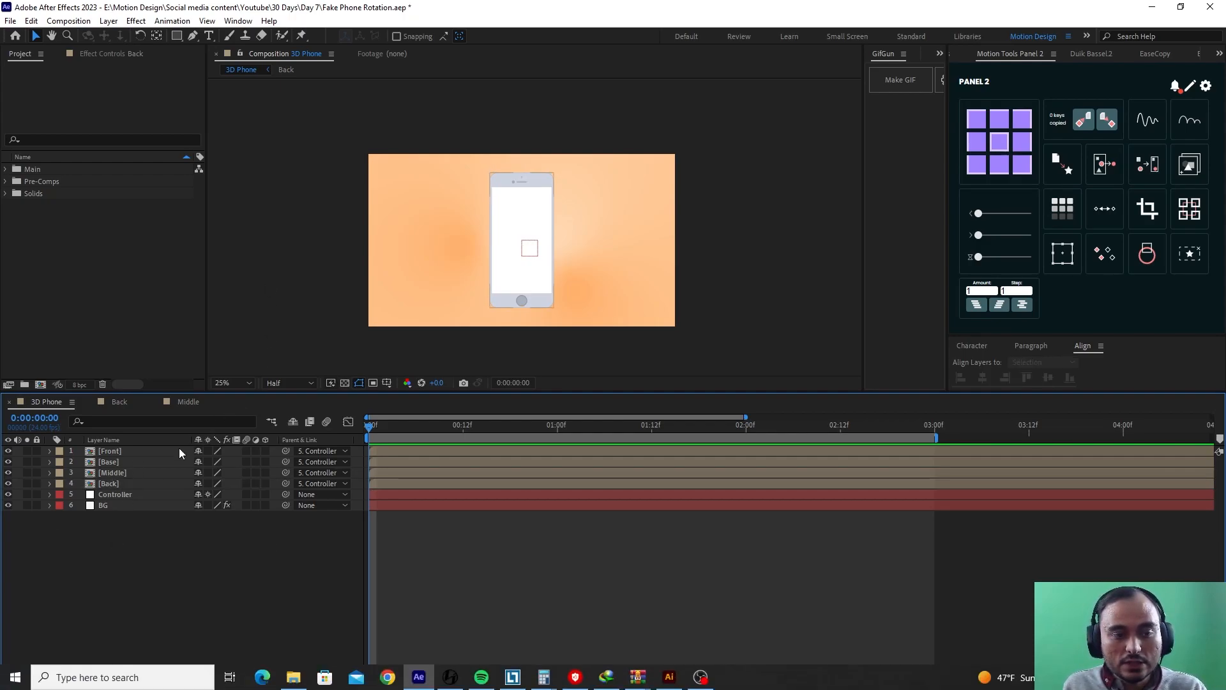
Step: Make the Front, Base, Middle, Back and Controller layers 3D, leaving BG as a 2D layer
click(127, 492)
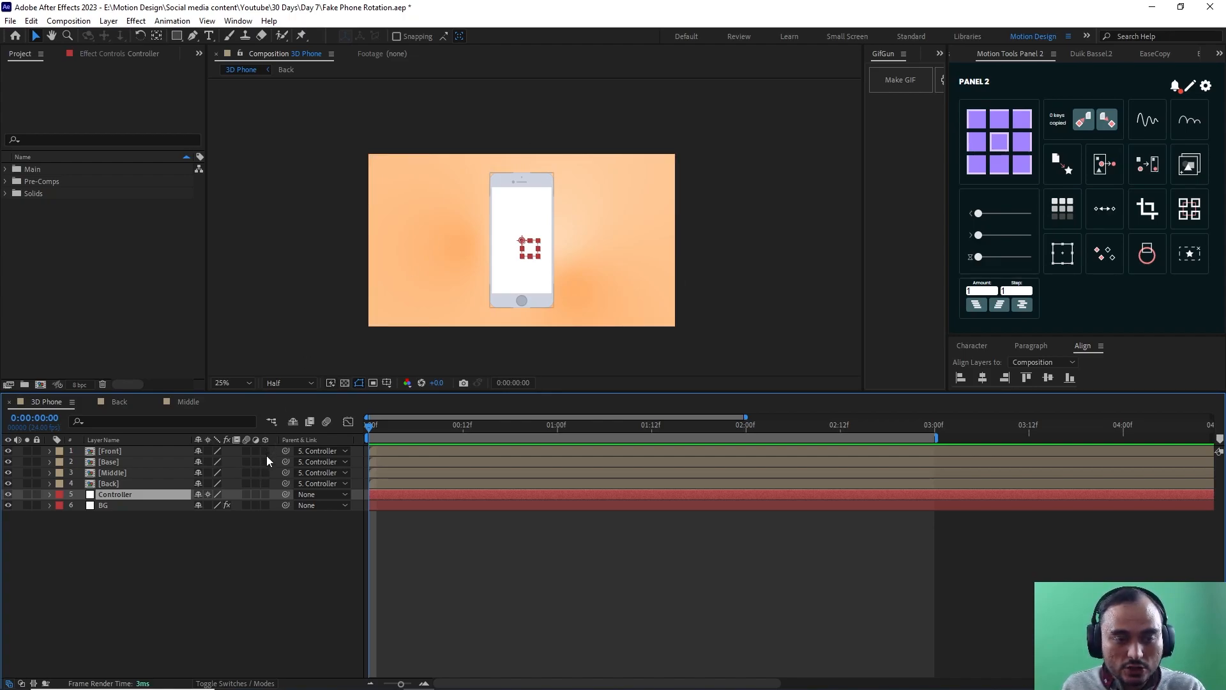
drag(265, 449, 263, 496)
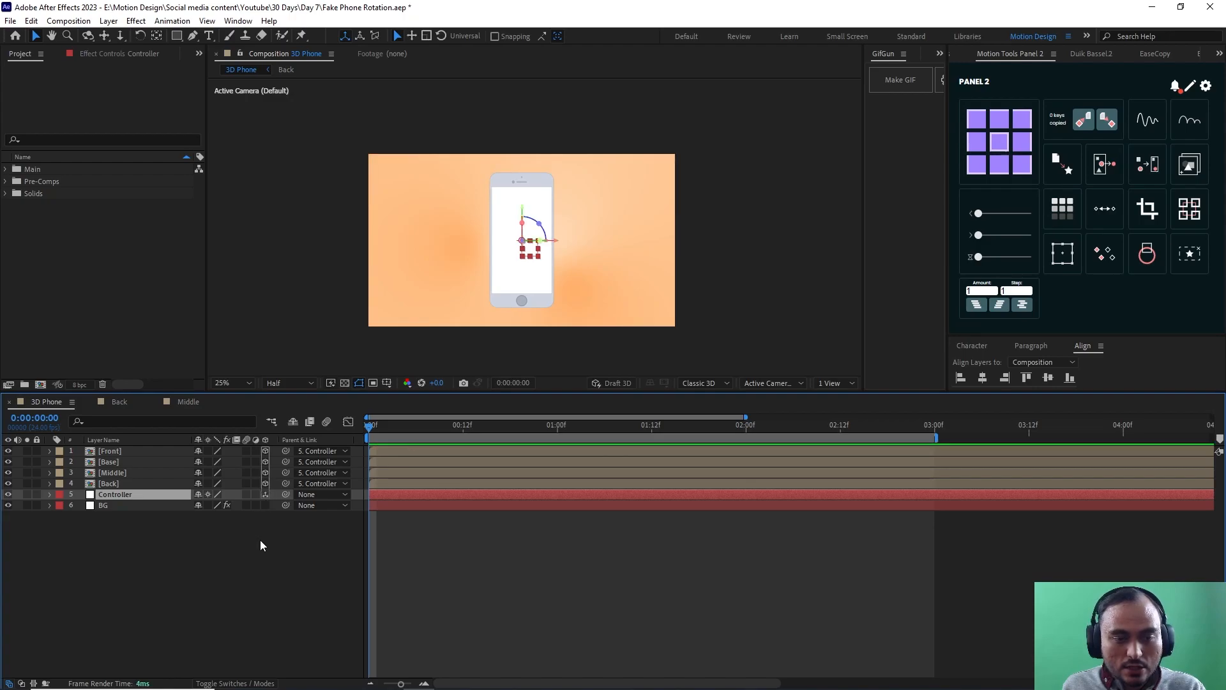
click(262, 524)
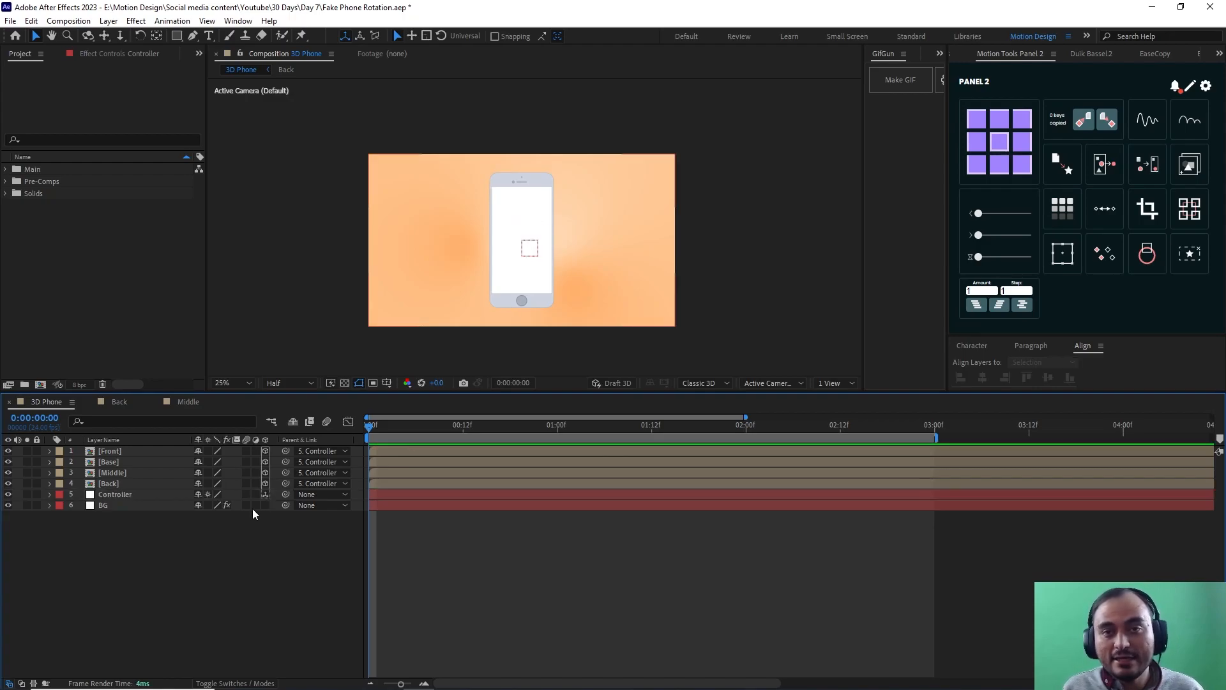
Step: Reveal the Controller's rotation properties and set its Y Rotation to 90°
click(139, 494)
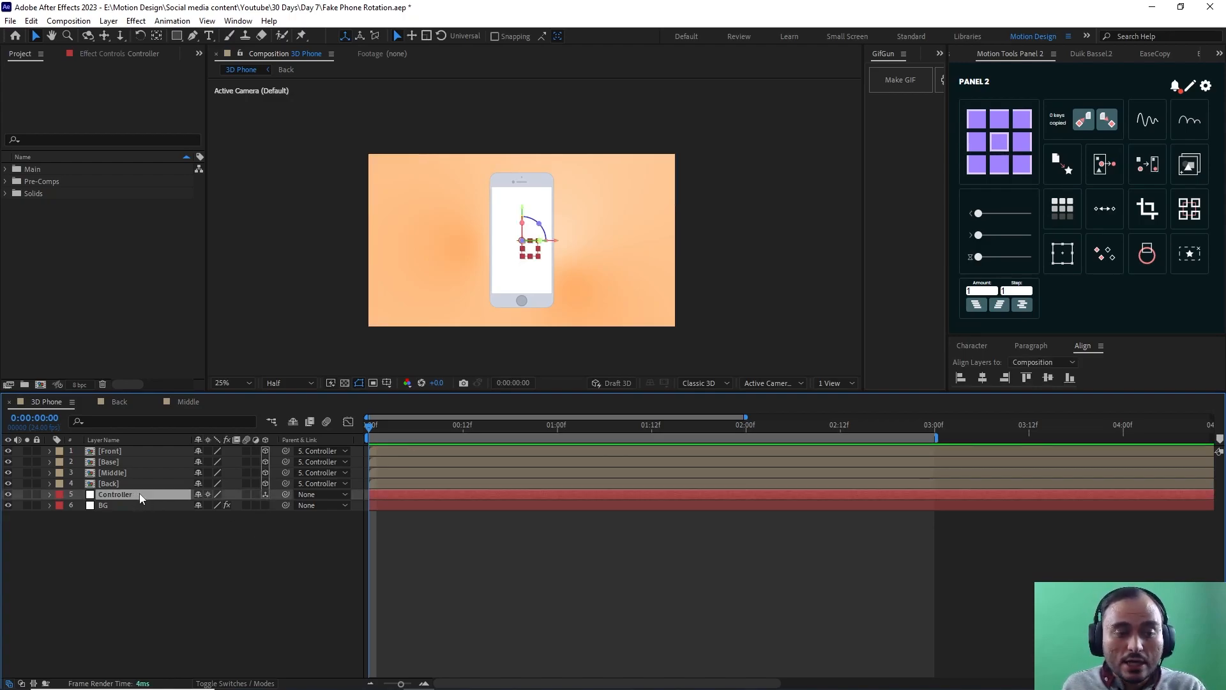
key(r)
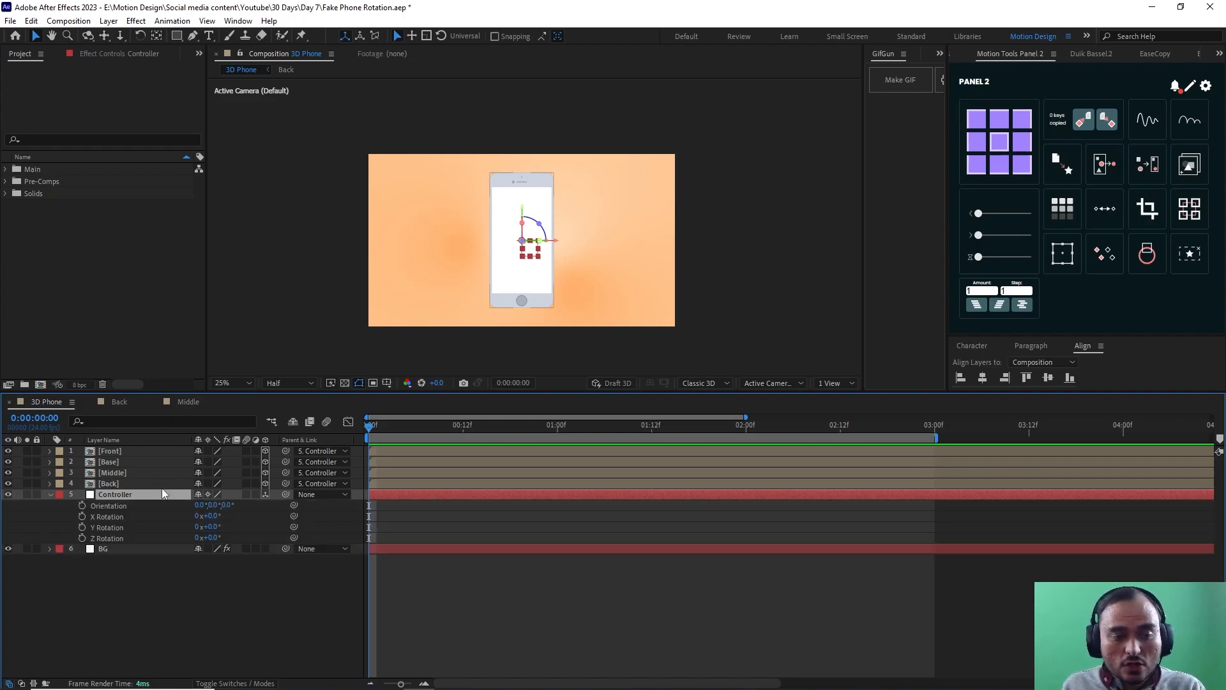
drag(212, 530, 265, 525)
click(212, 528)
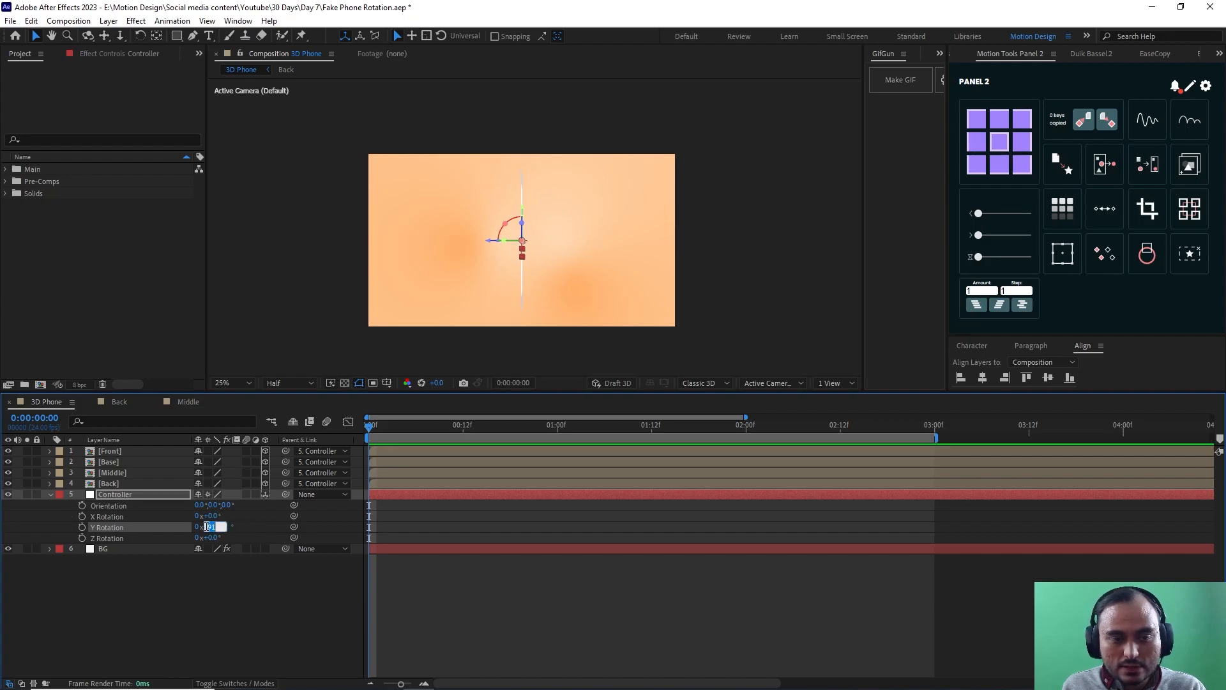
text(90)
key(Return)
click(477, 563)
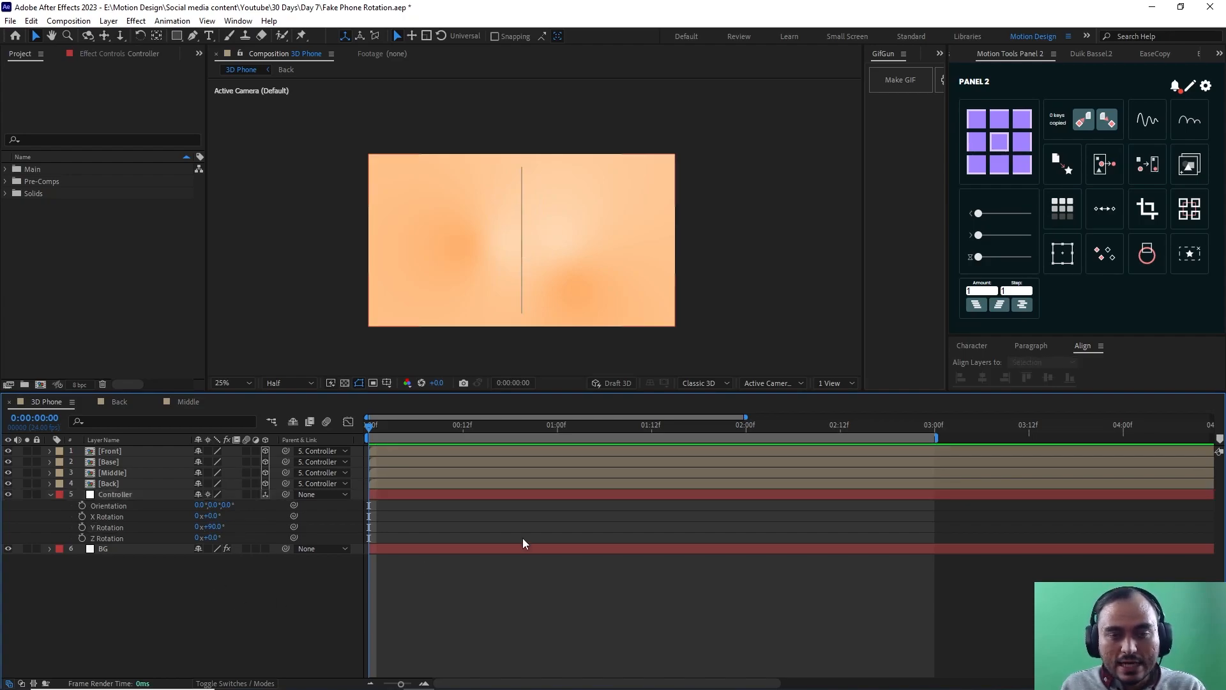
Step: Try turning the Controller further around Y to examine the phone's edge, and undo that rotation
scroll(551, 239, up, 2)
drag(212, 527, 379, 499)
key(ctrl+z)
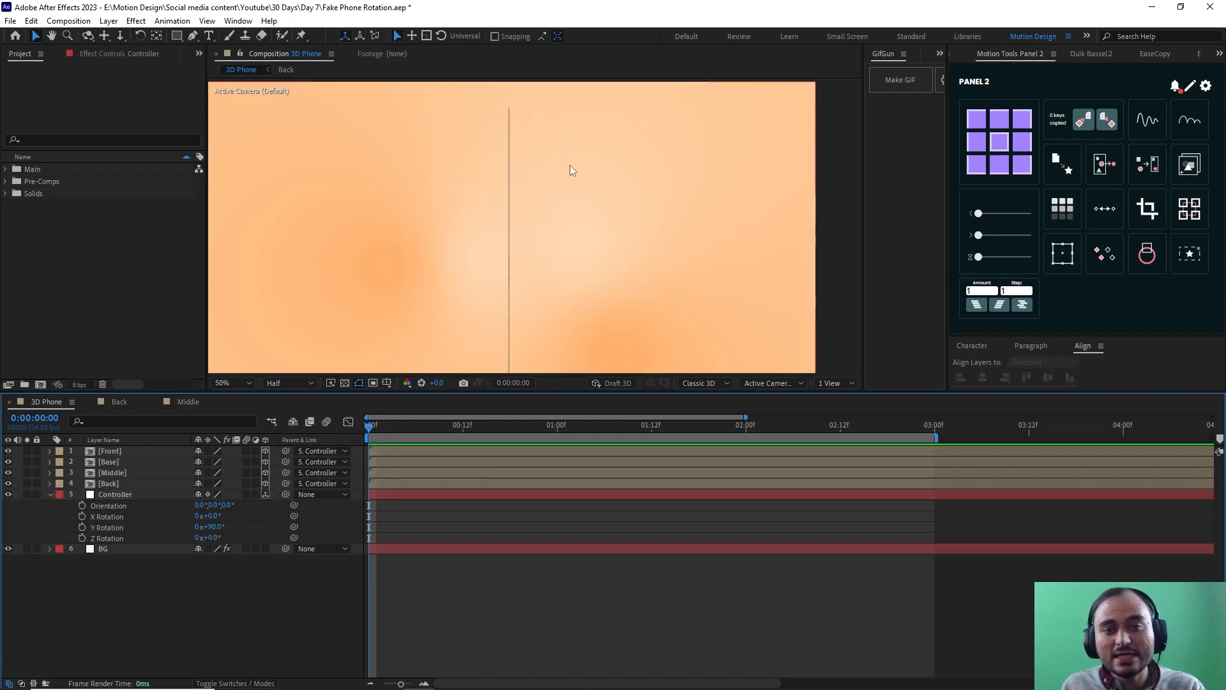
scroll(549, 186, down, 2)
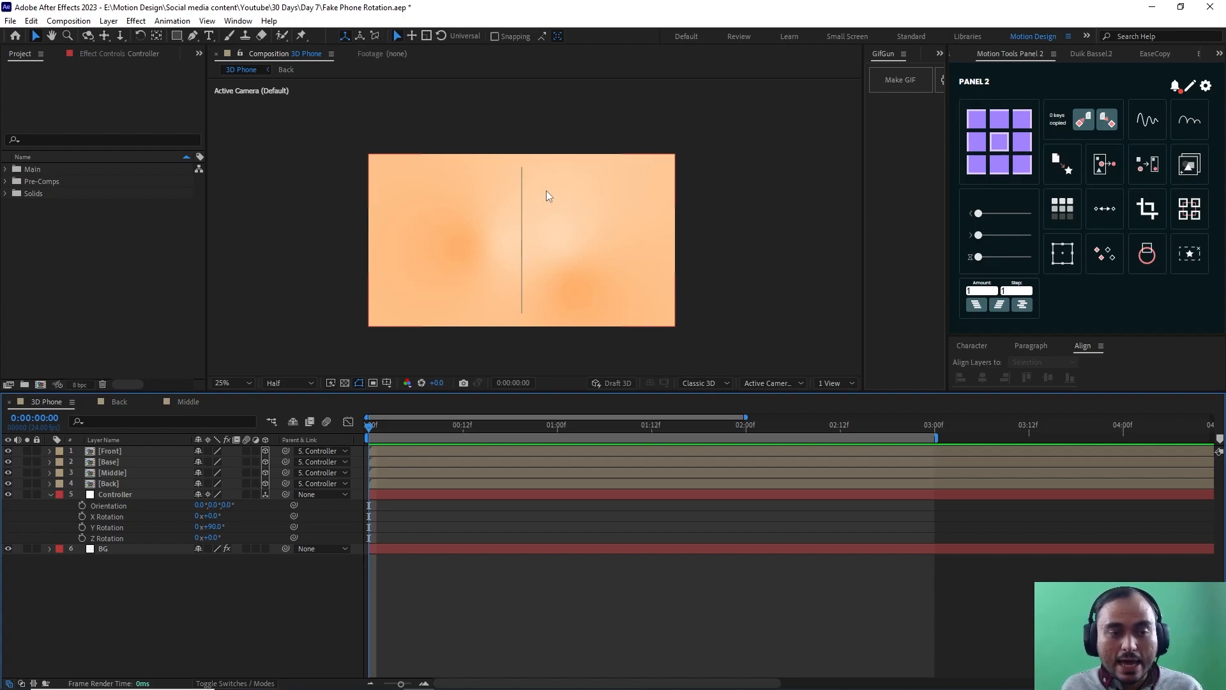
click(147, 495)
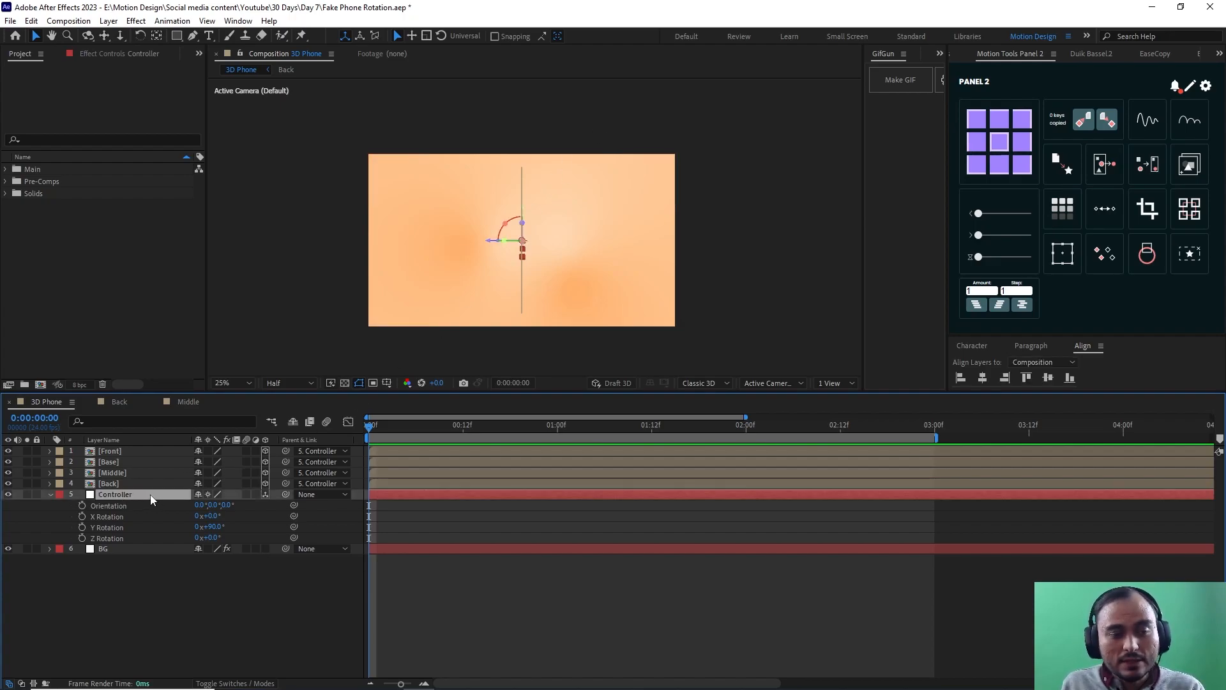
click(128, 472)
scroll(550, 248, up, 2)
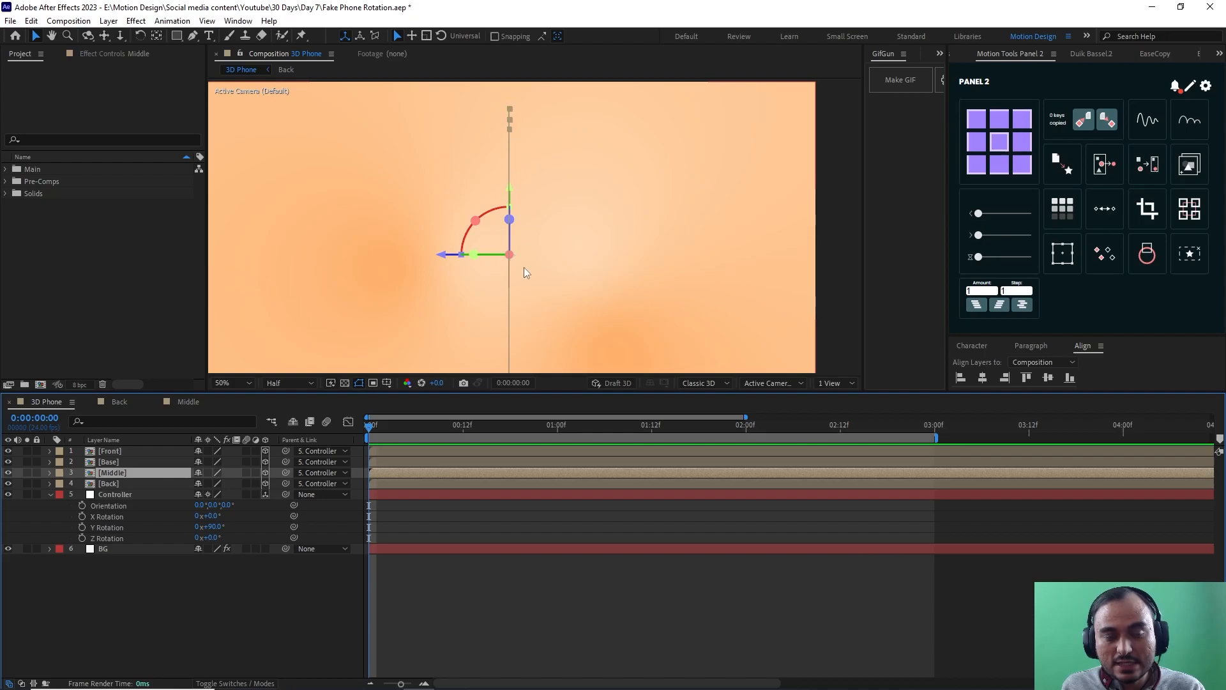
key(ctrl+d)
key(ctrl+d)
key(ctrl+d)
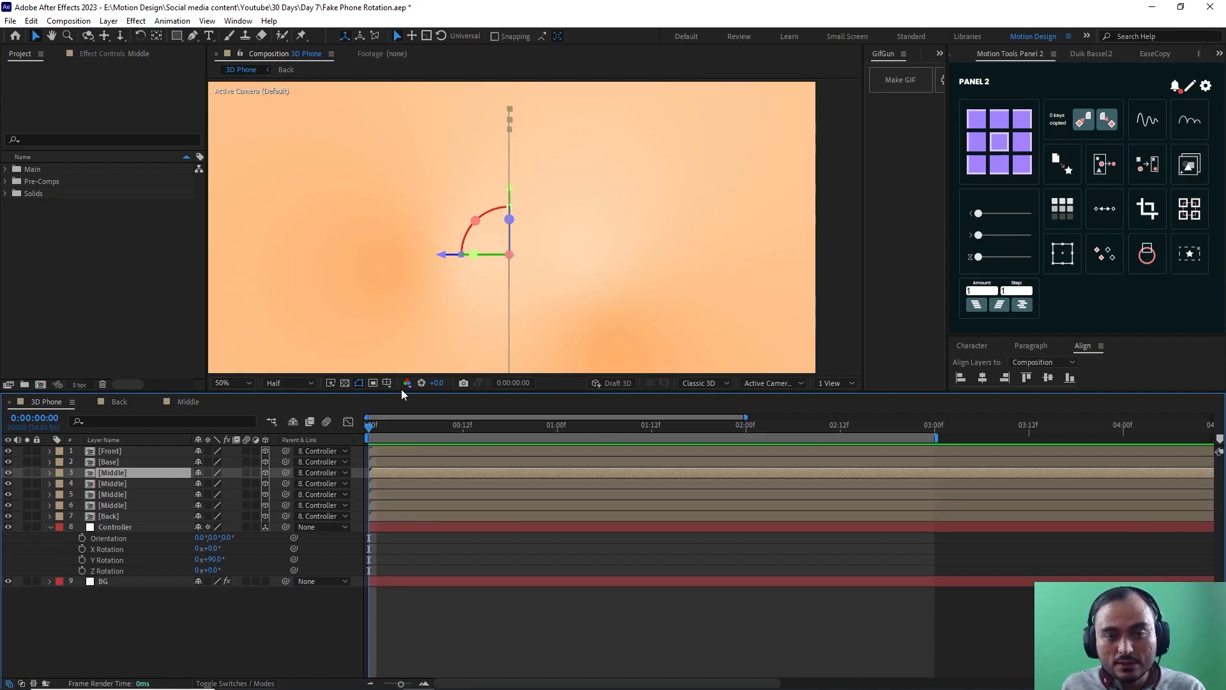
click(126, 505)
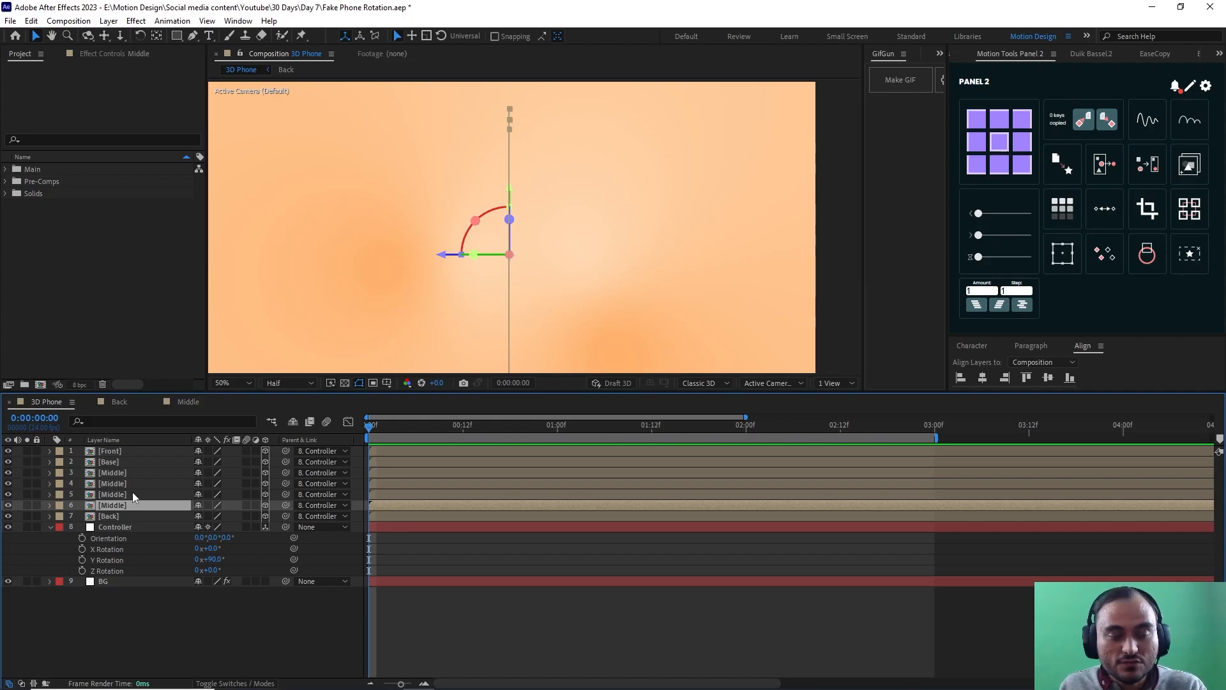
click(115, 493)
shift+click(120, 474)
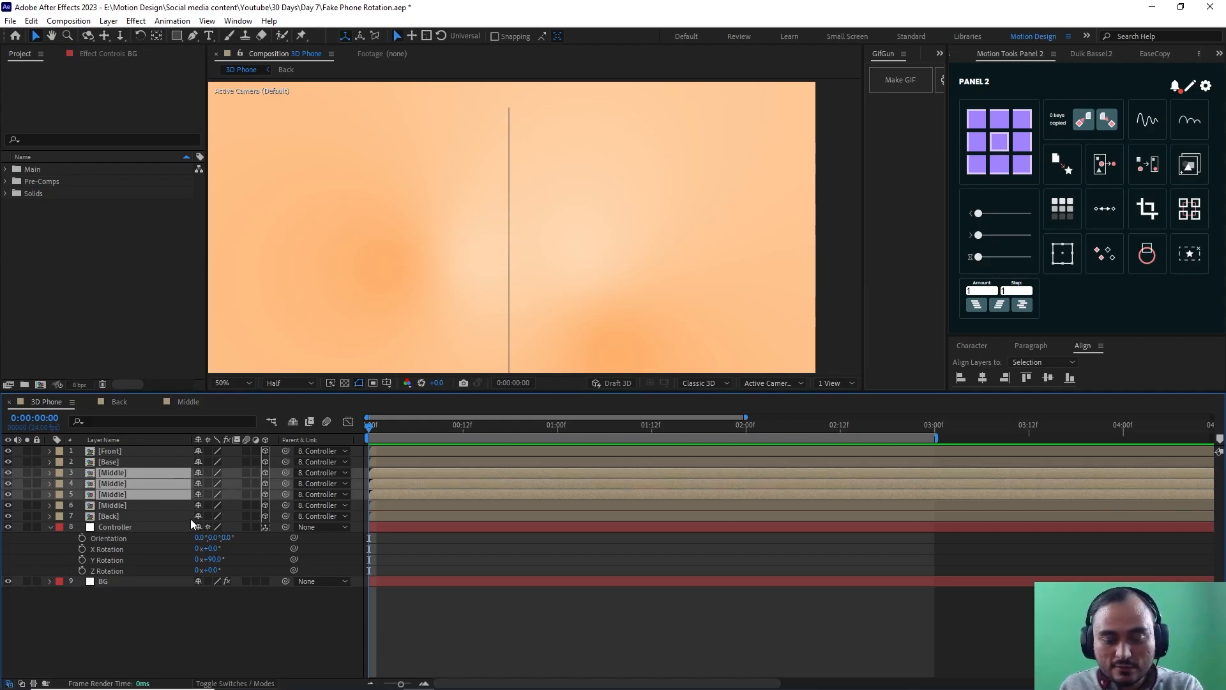
key(Delete)
Step: Reveal the Middle layer's Position and separate it into individual X, Y and Z dimensions
click(129, 472)
key(p)
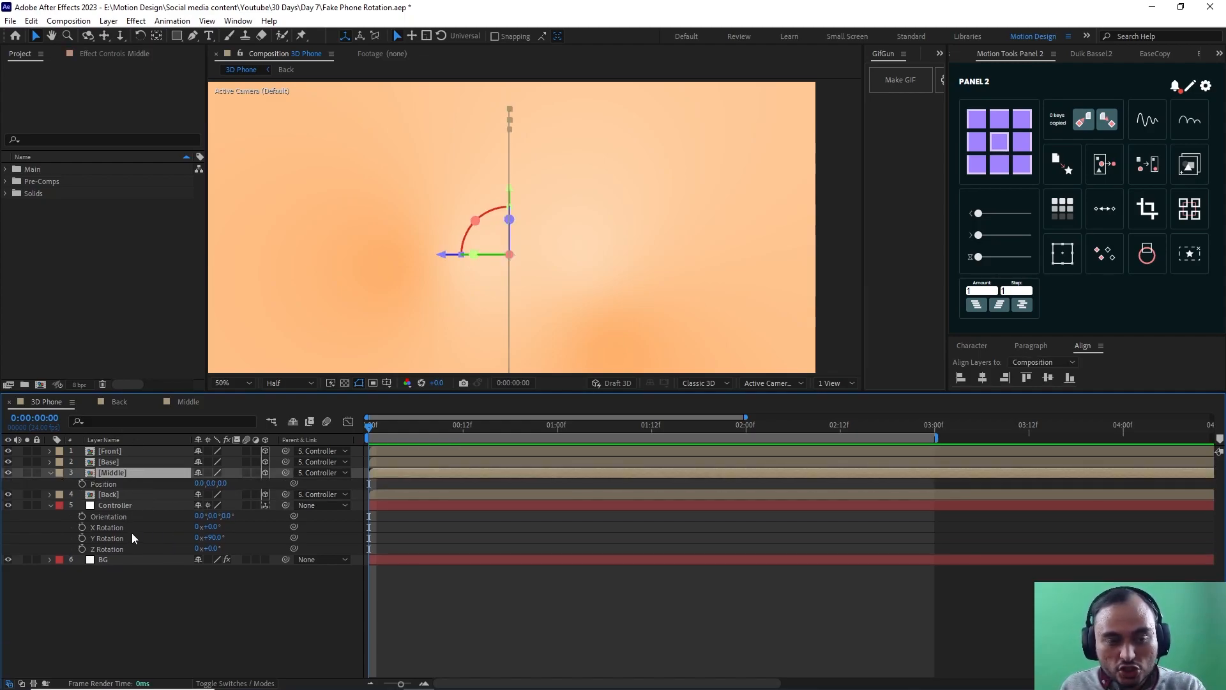
right_click(107, 488)
click(168, 519)
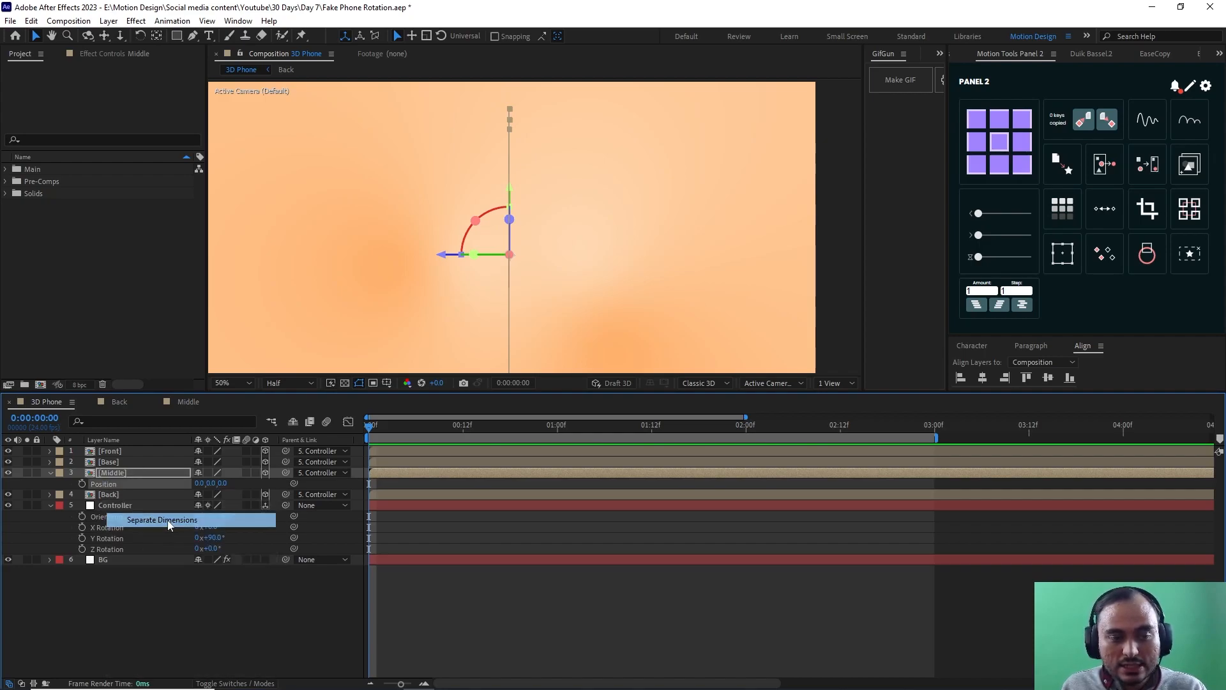
click(178, 617)
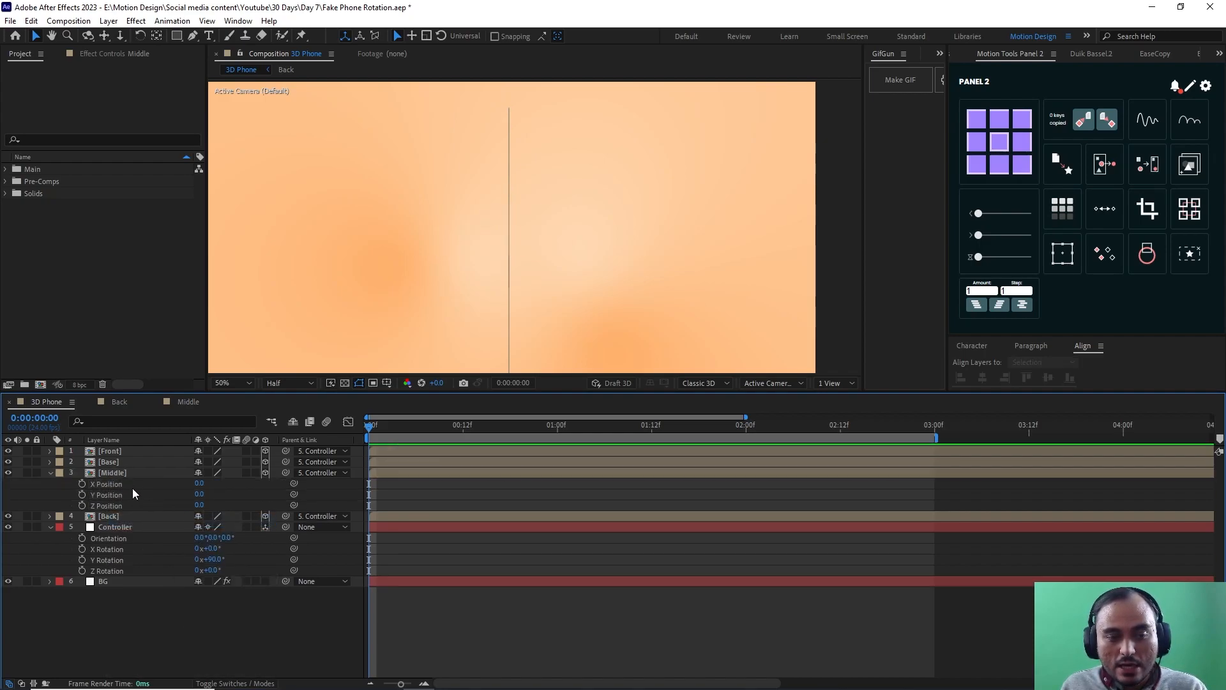
Step: Duplicate the Middle layer and set the copy's Z Position to 1
click(125, 473)
key(ctrl+d)
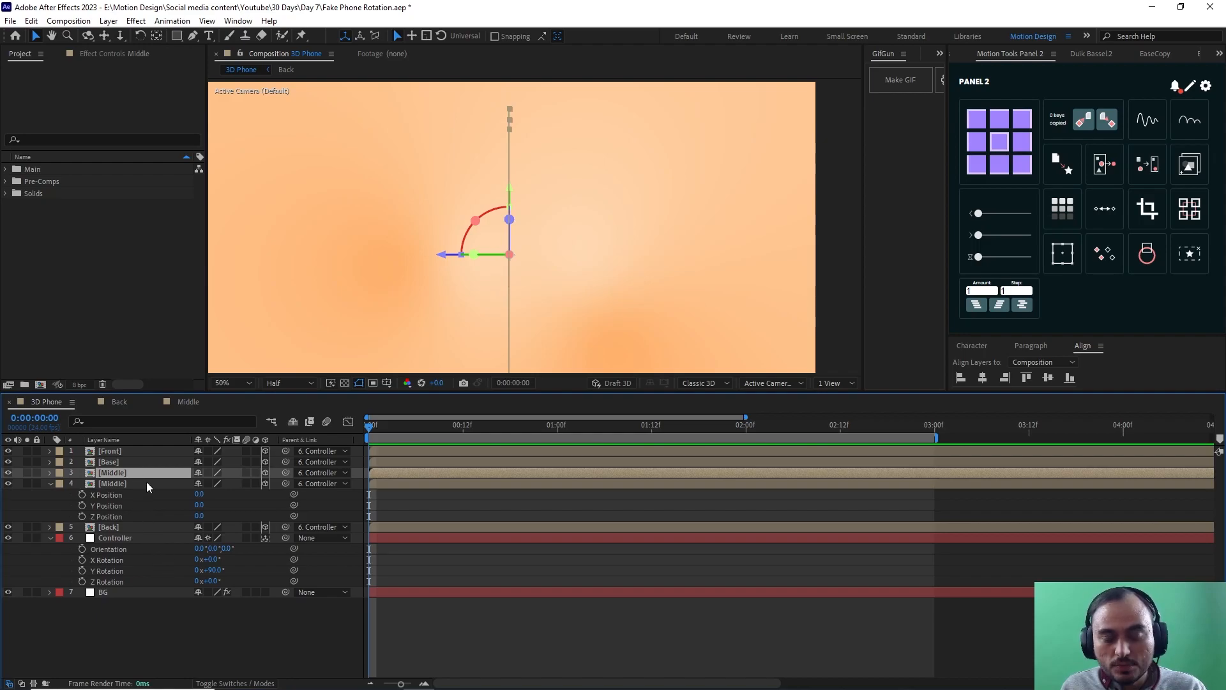
key(p)
click(200, 506)
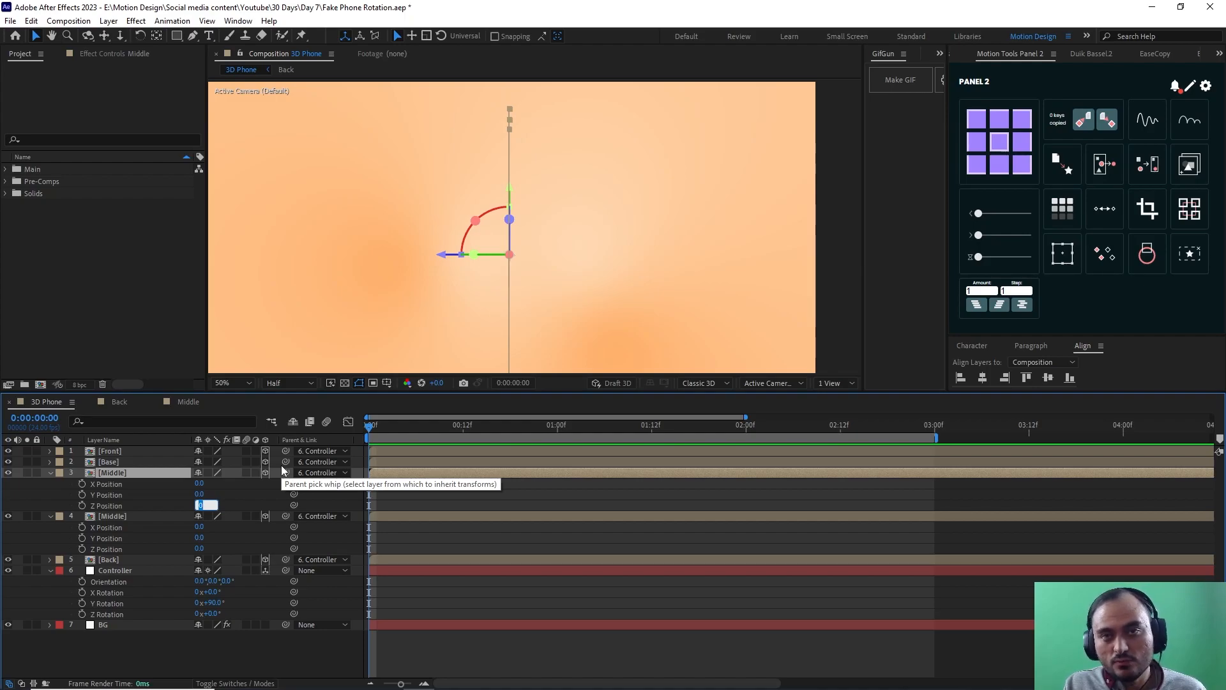
text(1)
key(Return)
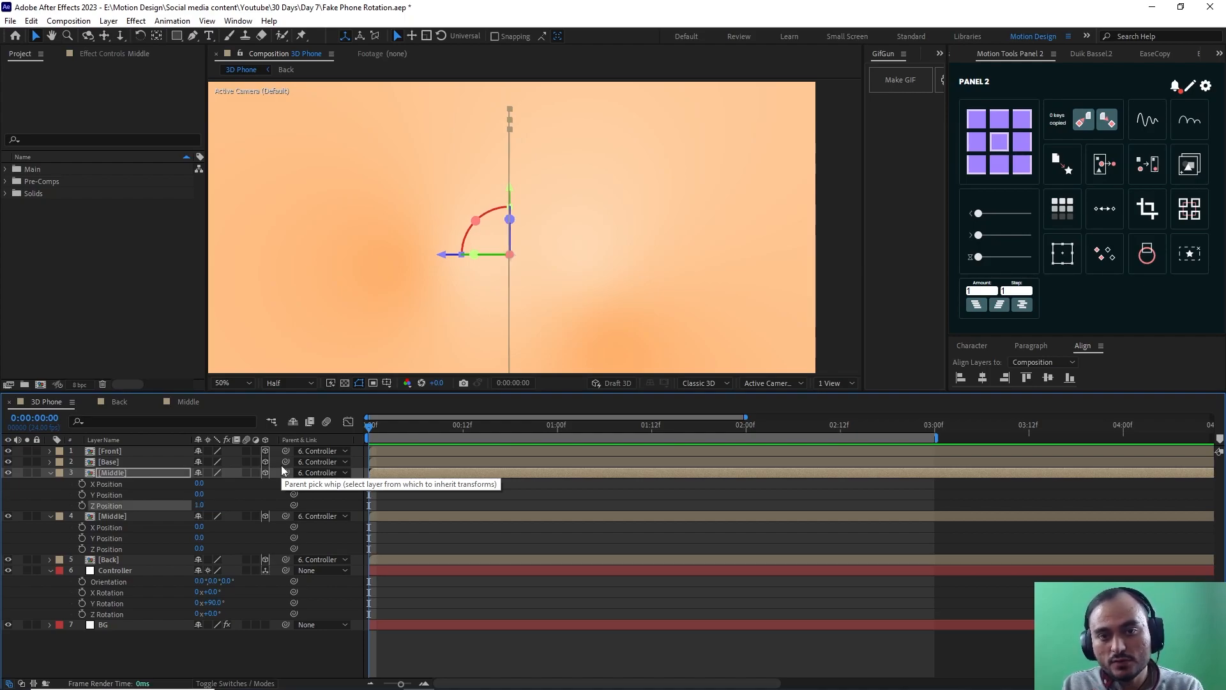
click(244, 644)
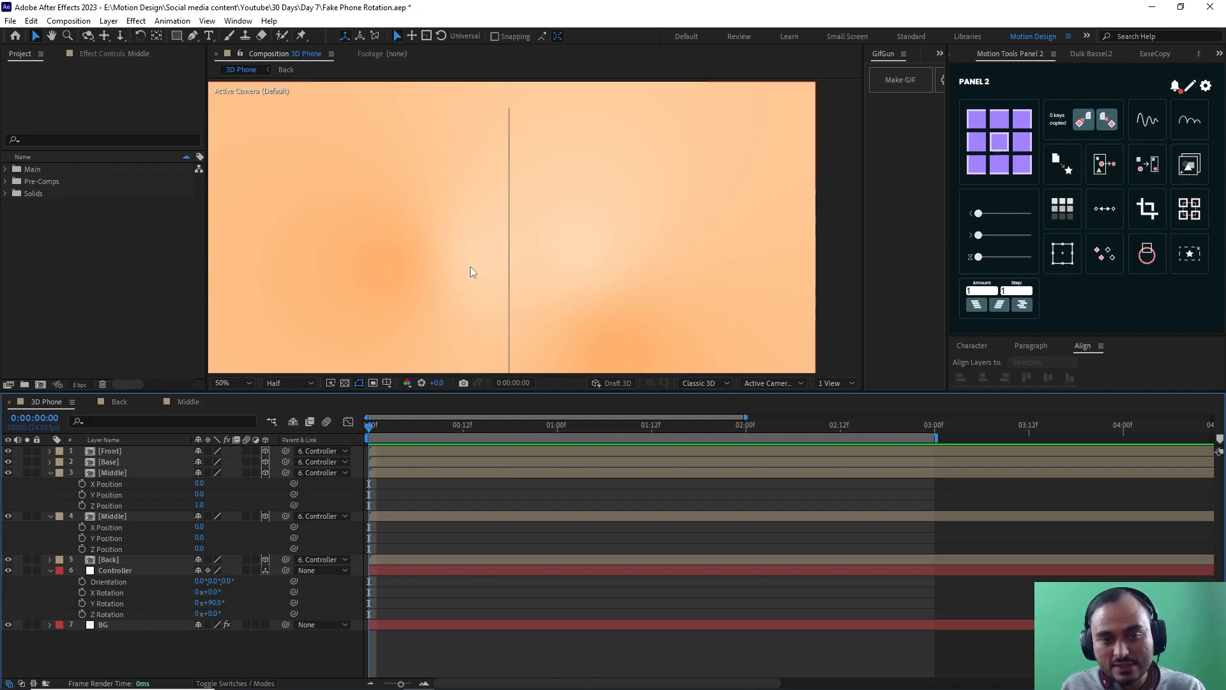
Step: Duplicate the topmost Middle layer and set the Z Position of the lower layer of that pair to 2
click(153, 473)
key(ctrl+d)
click(198, 515)
text(2)
key(Return)
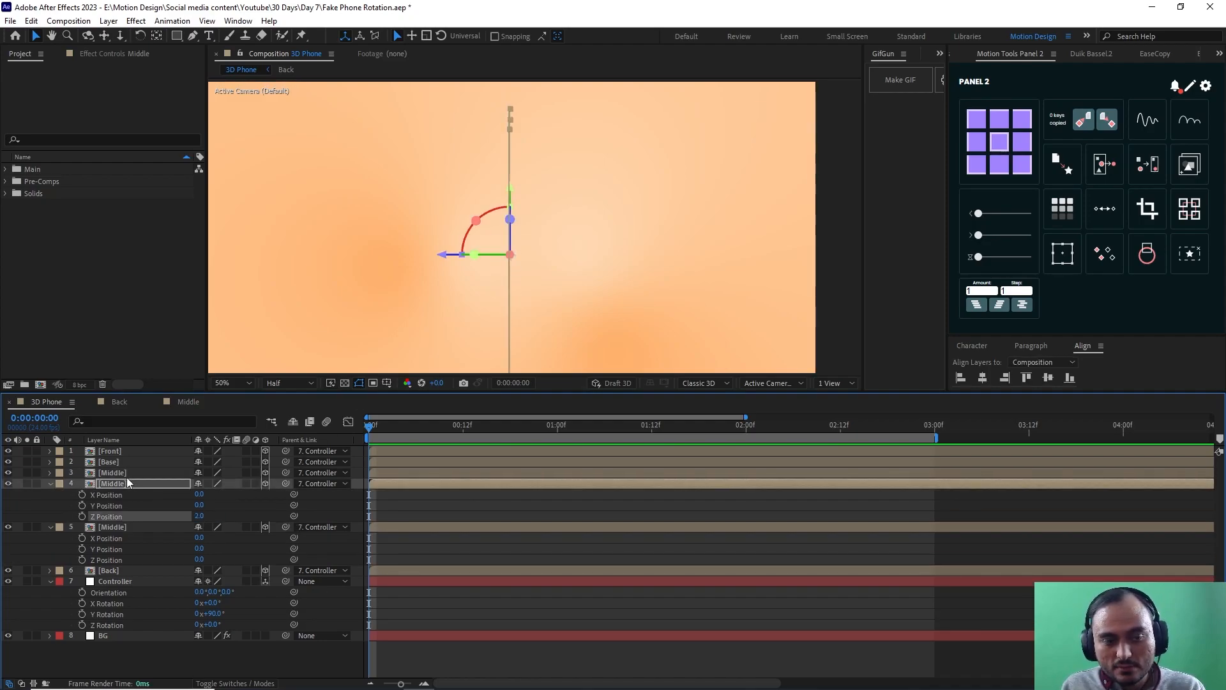
Step: Duplicate the topmost Middle layer again and set the new copy's Z Position to 3
click(128, 474)
key(ctrl+d)
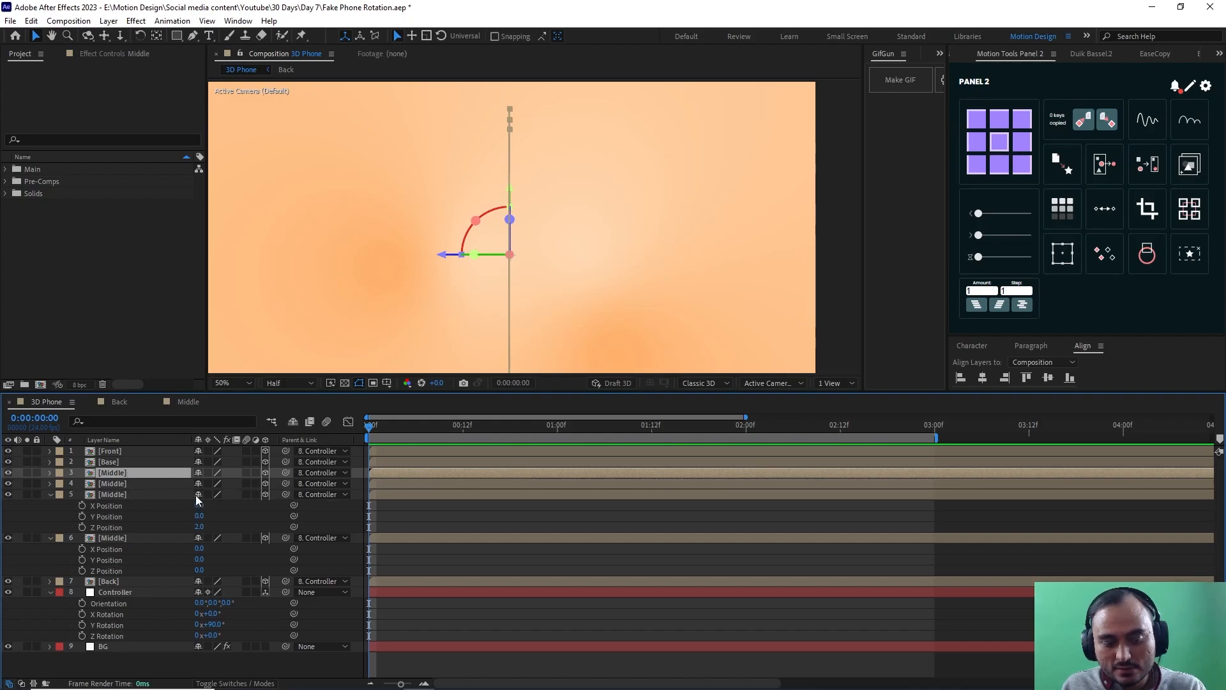
key(p)
click(200, 506)
text(3)
key(Return)
click(327, 658)
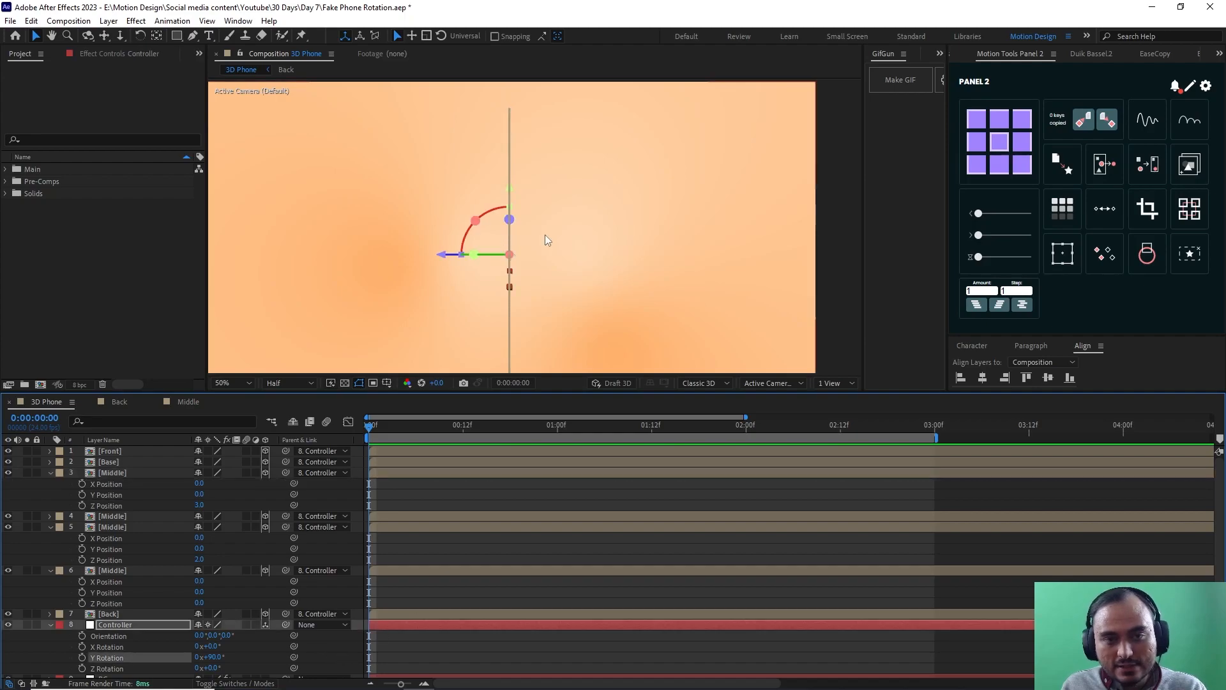
Step: Delete the extra Middle copies, keeping only the original Middle layer with Z Position 0
scroll(519, 236, up, 2)
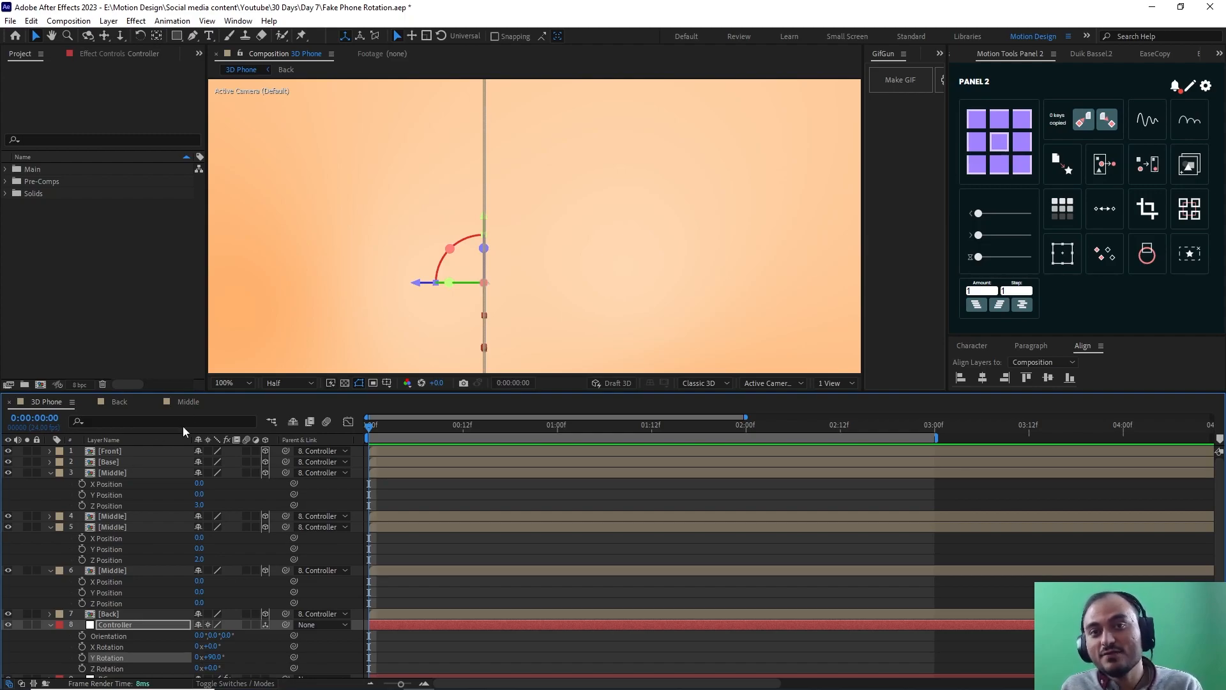
click(120, 471)
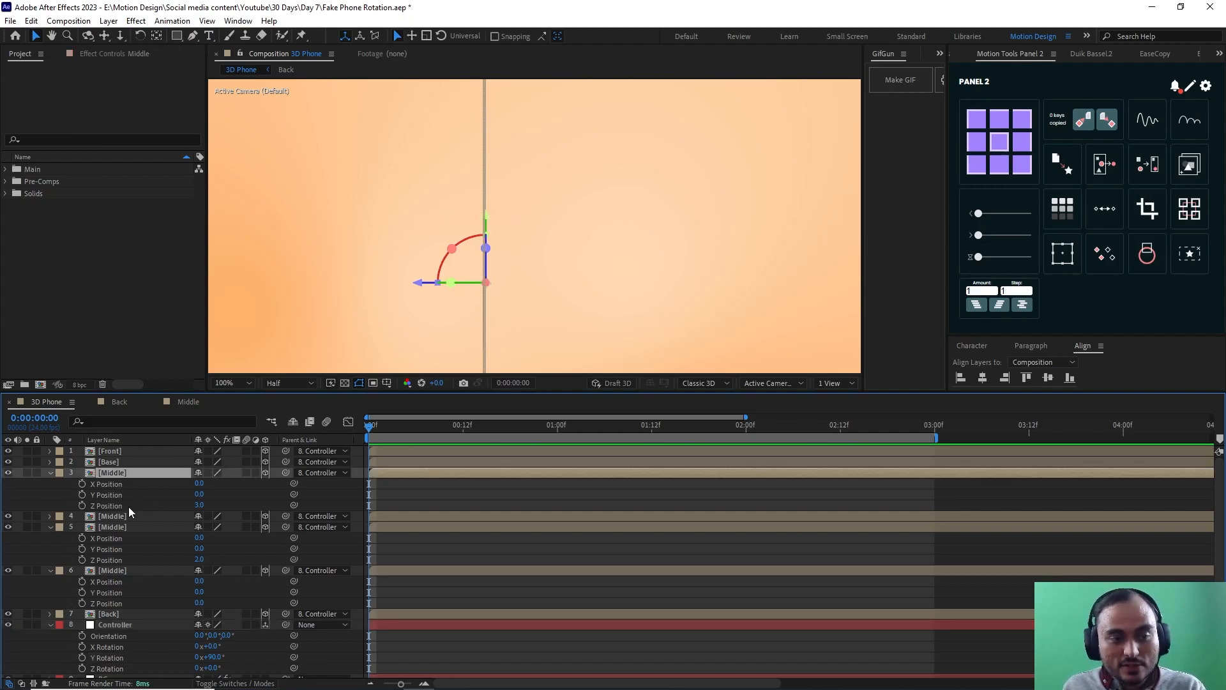
ctrl+click(131, 514)
key(Delete)
click(123, 471)
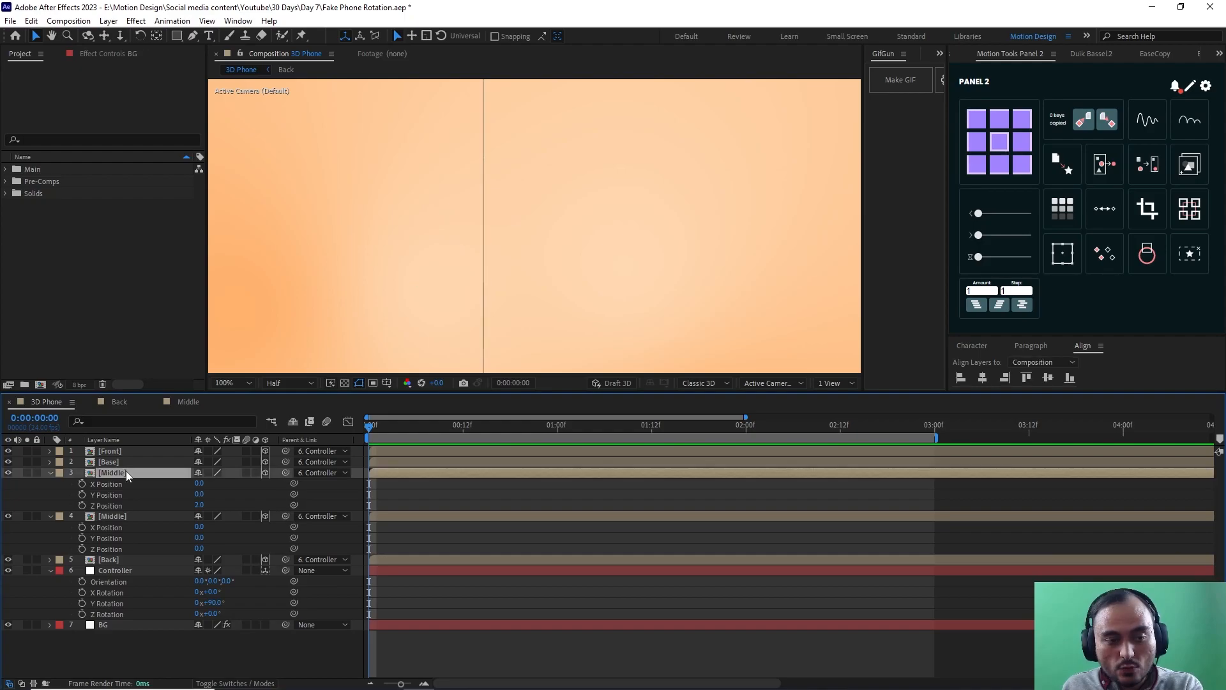
key(Delete)
Step: Add the expression "index" to the remaining Middle layer's Z Position
click(128, 474)
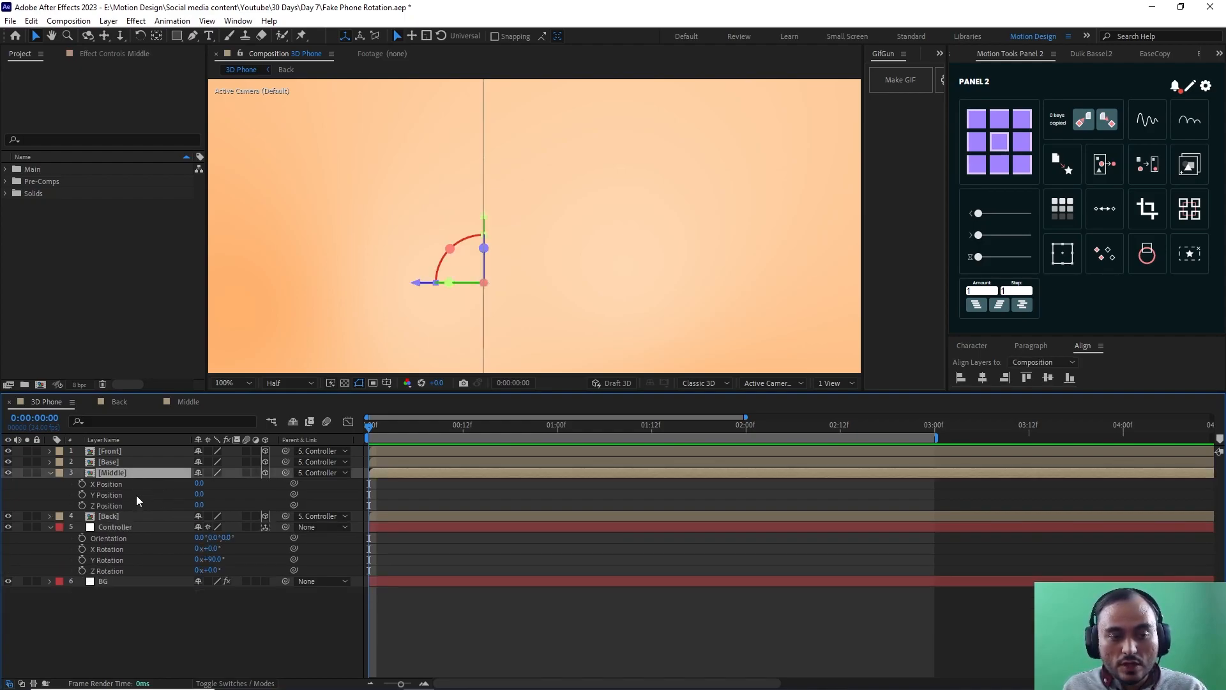
alt+click(82, 506)
text(index)
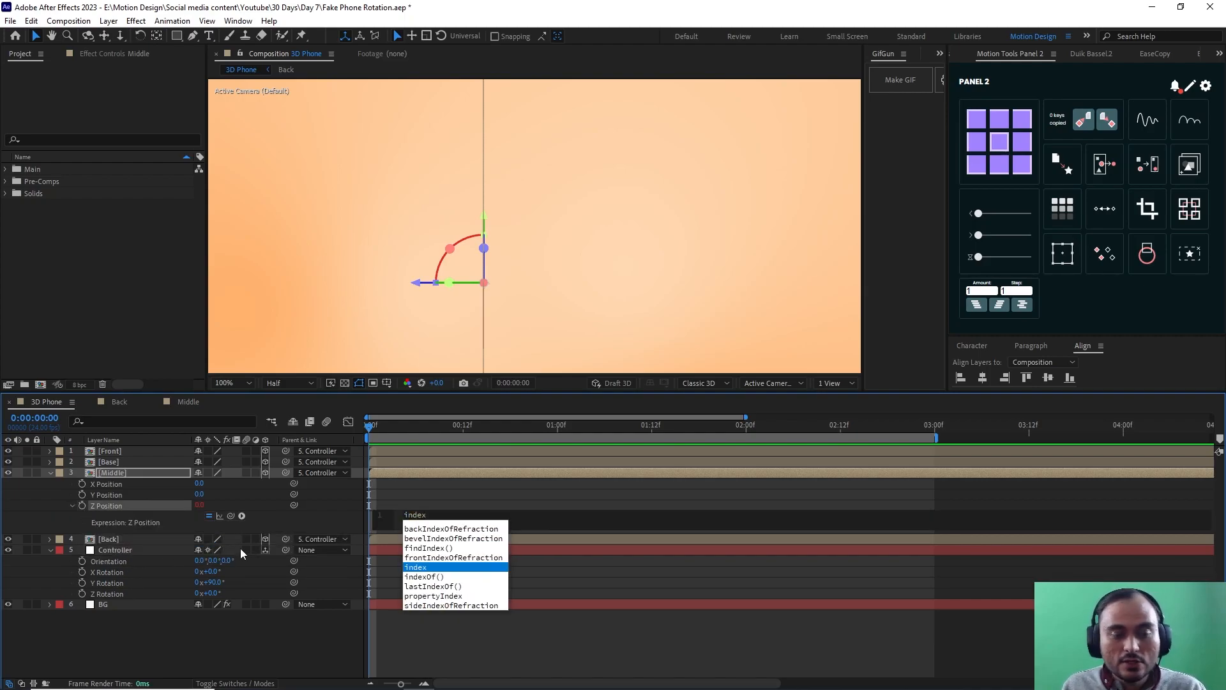
click(225, 637)
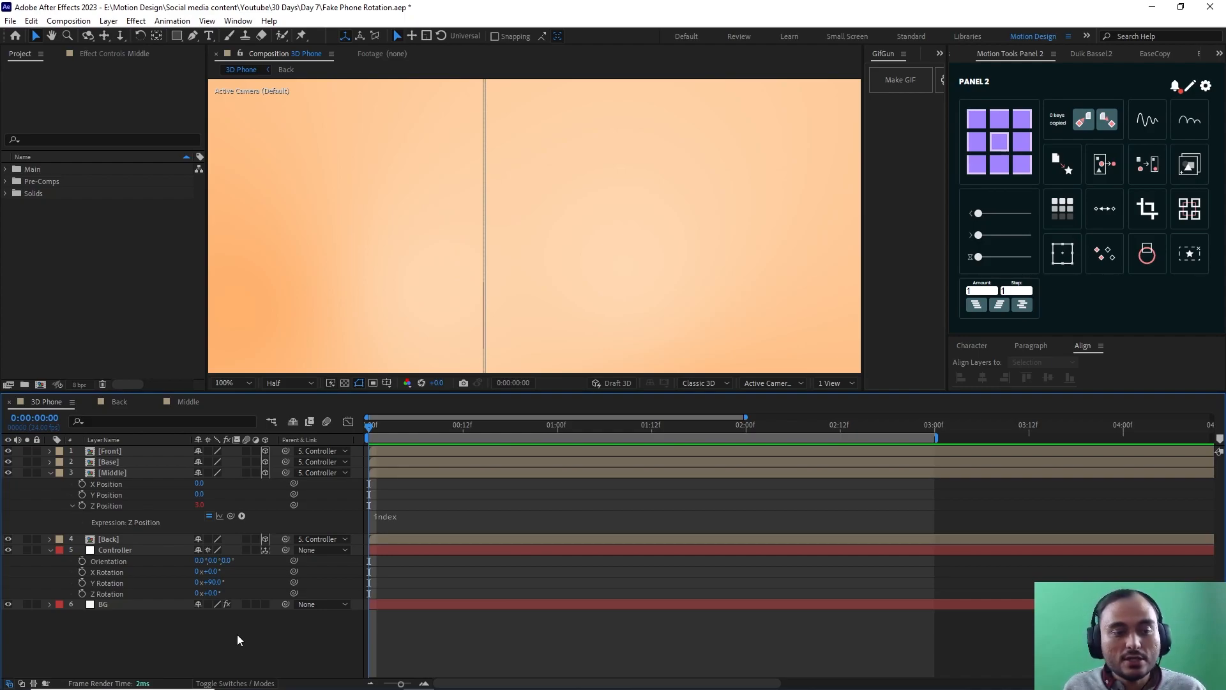
Step: Duplicate the Middle layer twice, revealing the Position values of each new copy
click(124, 476)
key(ctrl+d)
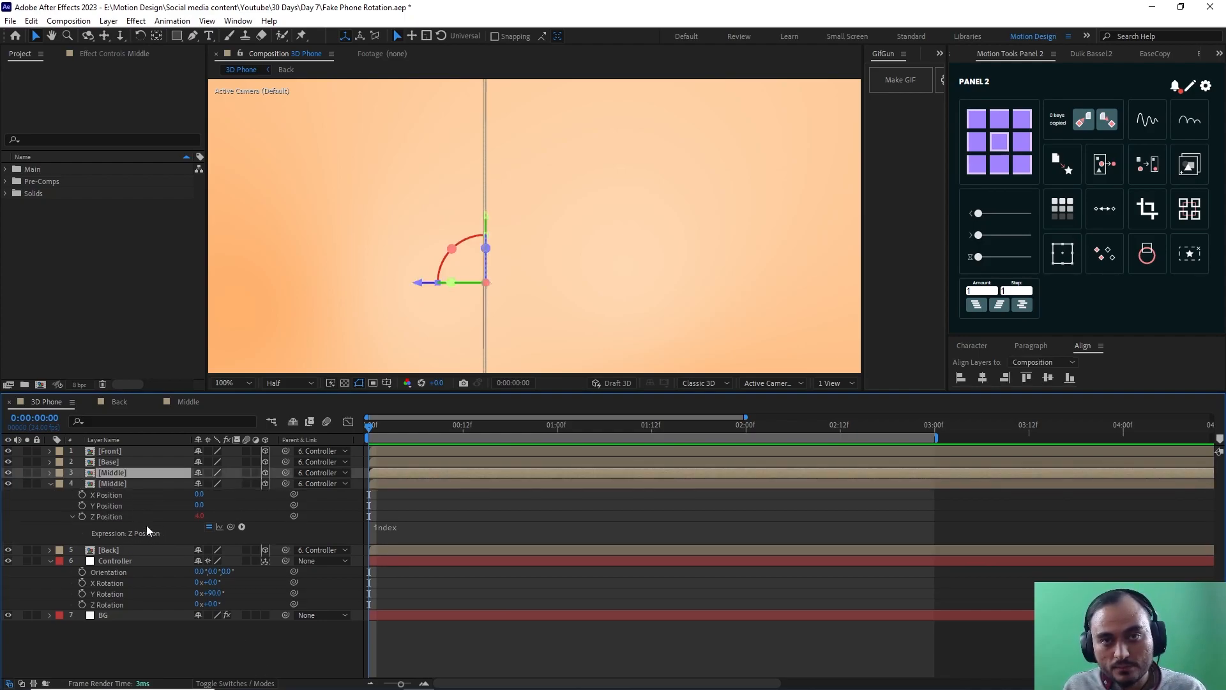
key(p)
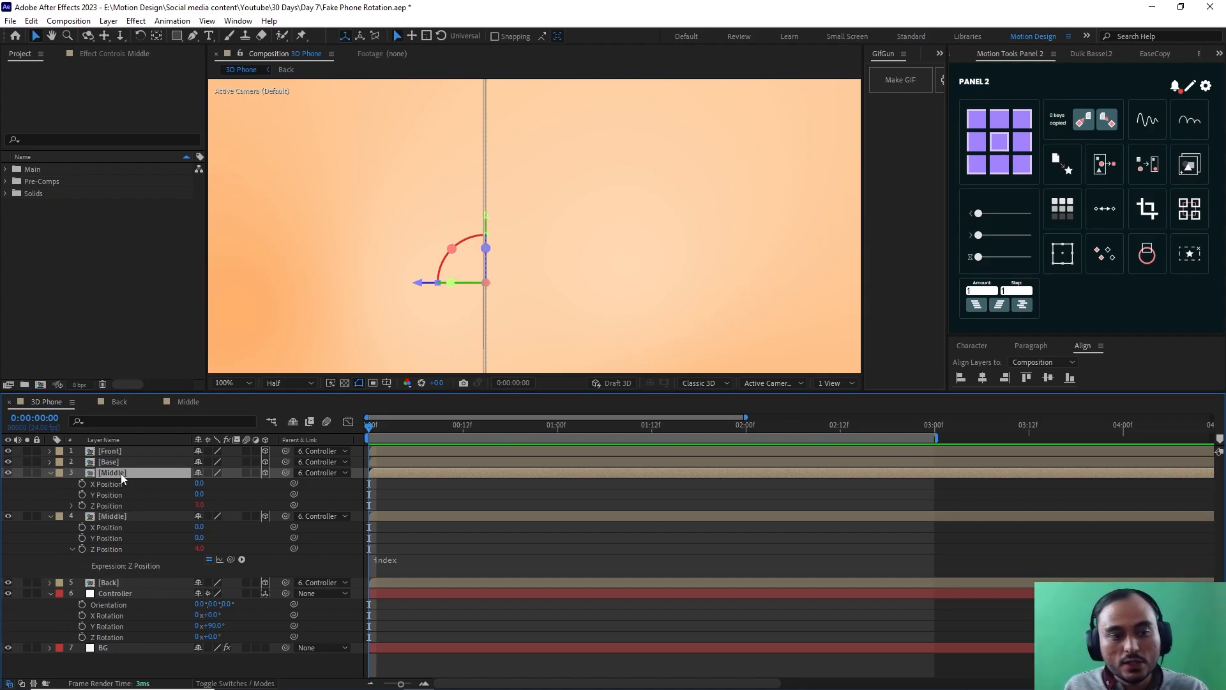
key(ctrl+d)
key(p)
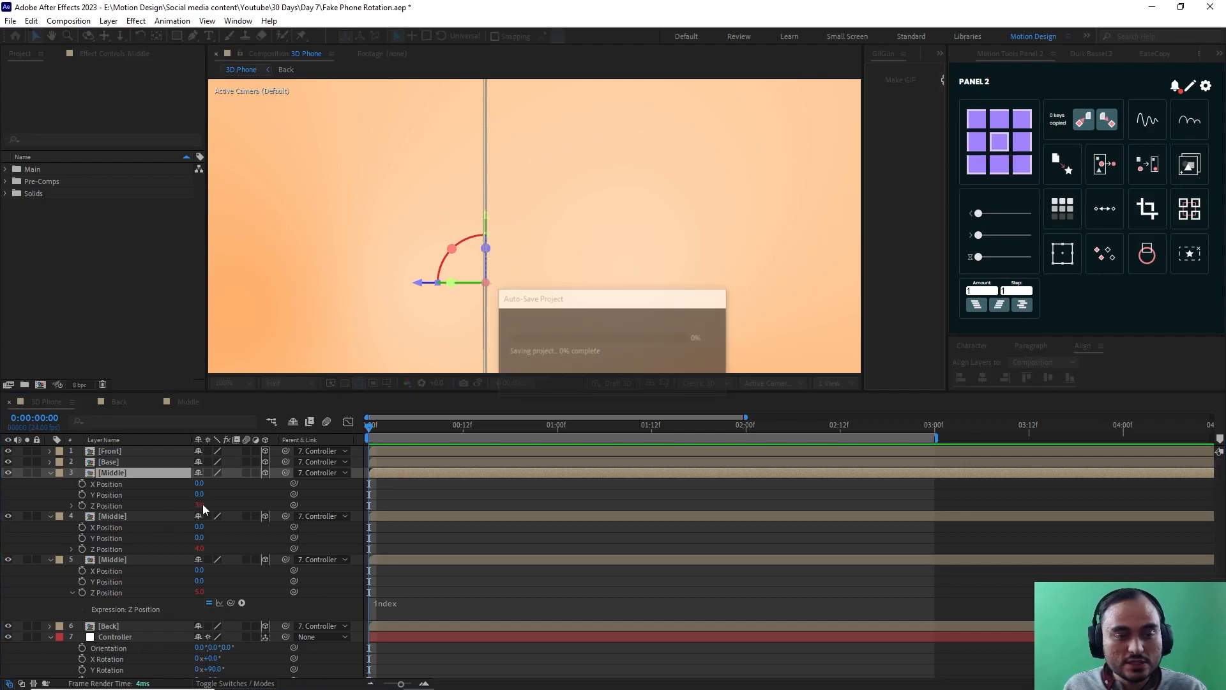
Step: Collapse the Position properties of all three Middle layers
key(p)
click(124, 484)
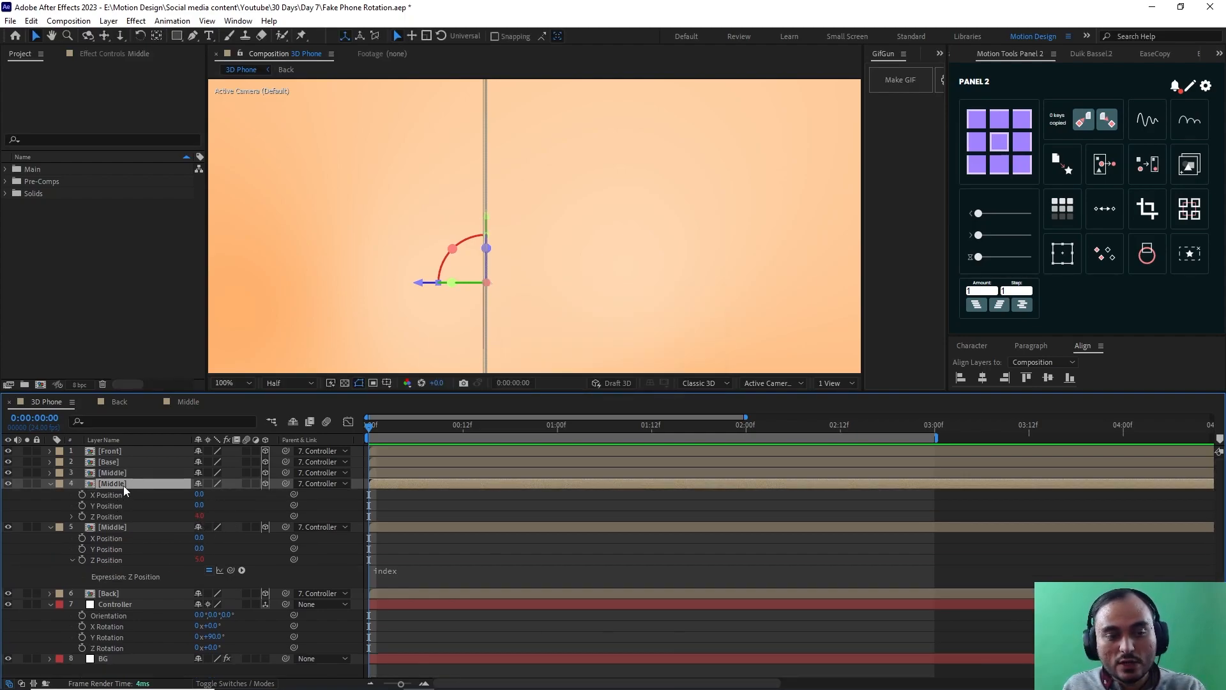
key(p)
click(121, 492)
key(p)
Step: Duplicate the topmost Middle layer repeatedly until the stack holds 14 Middle layers
click(121, 474)
key(ctrl+d)
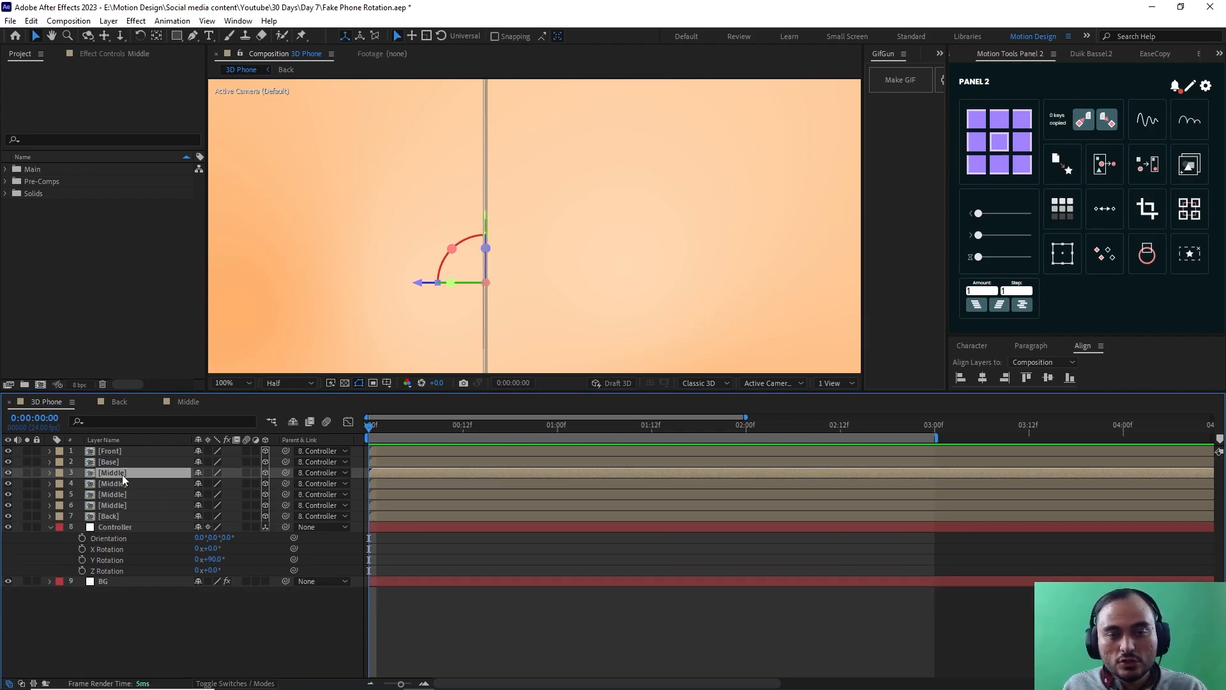
key(ctrl+d)
key(ctrl+d)
key(ctrl+d)
key(ctrl+d)
key(ctrl+d)
key(ctrl+d)
key(ctrl+d)
key(ctrl+d)
key(ctrl+d)
key(ctrl+d)
click(257, 656)
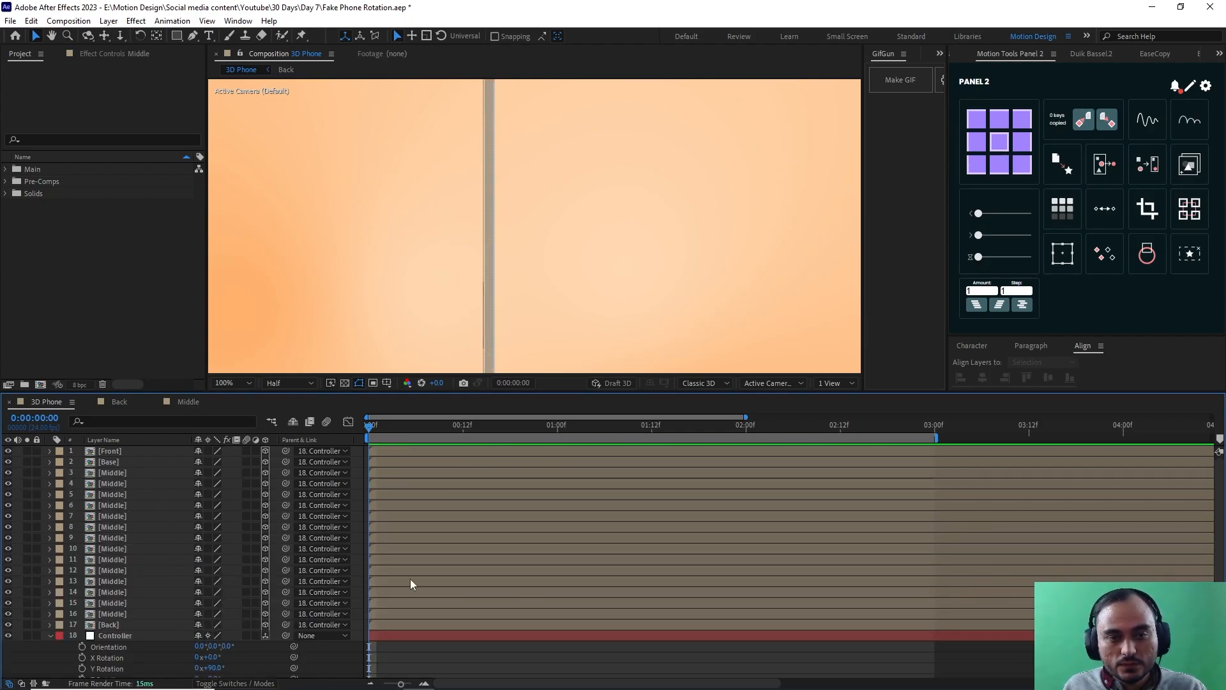
Step: Thicken the phone further by duplicating the topmost Middle layer ten more times
scroll(484, 249, down, 1)
scroll(520, 270, down, 1)
scroll(519, 270, up, 1)
click(128, 473)
key(ctrl+d)
key(ctrl+d)
key(ctrl+d)
key(ctrl+d)
key(ctrl+d)
key(ctrl+d)
key(ctrl+d)
key(ctrl+d)
key(ctrl+d)
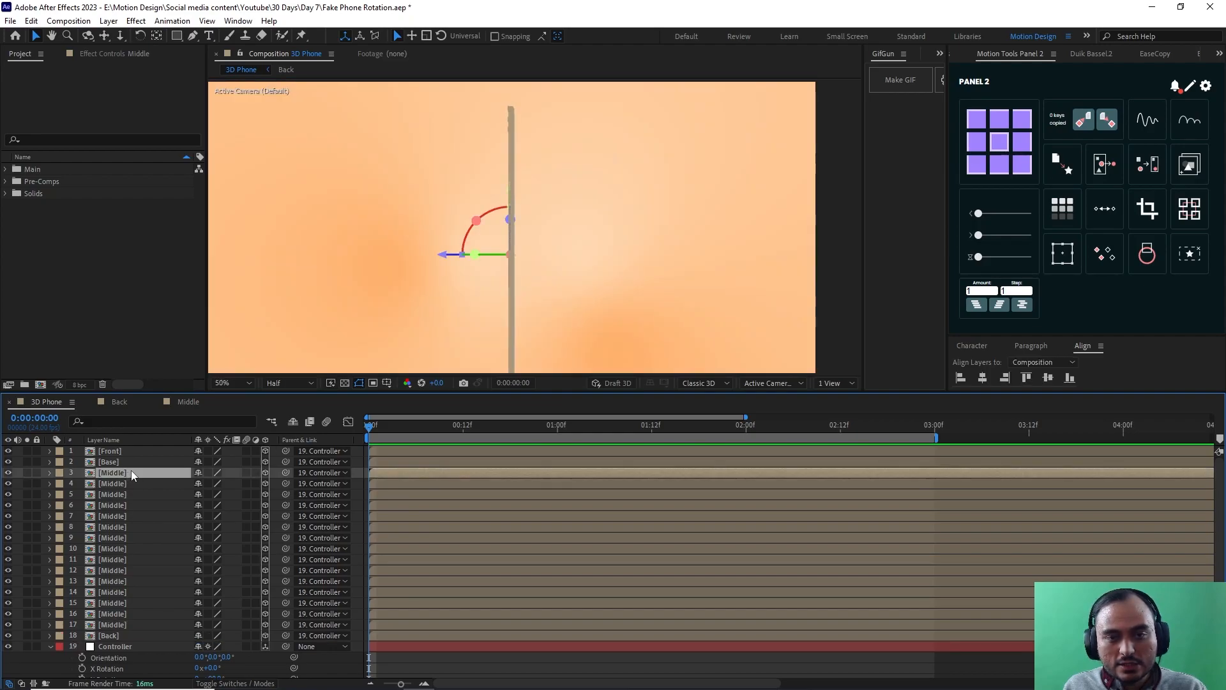
key(ctrl+d)
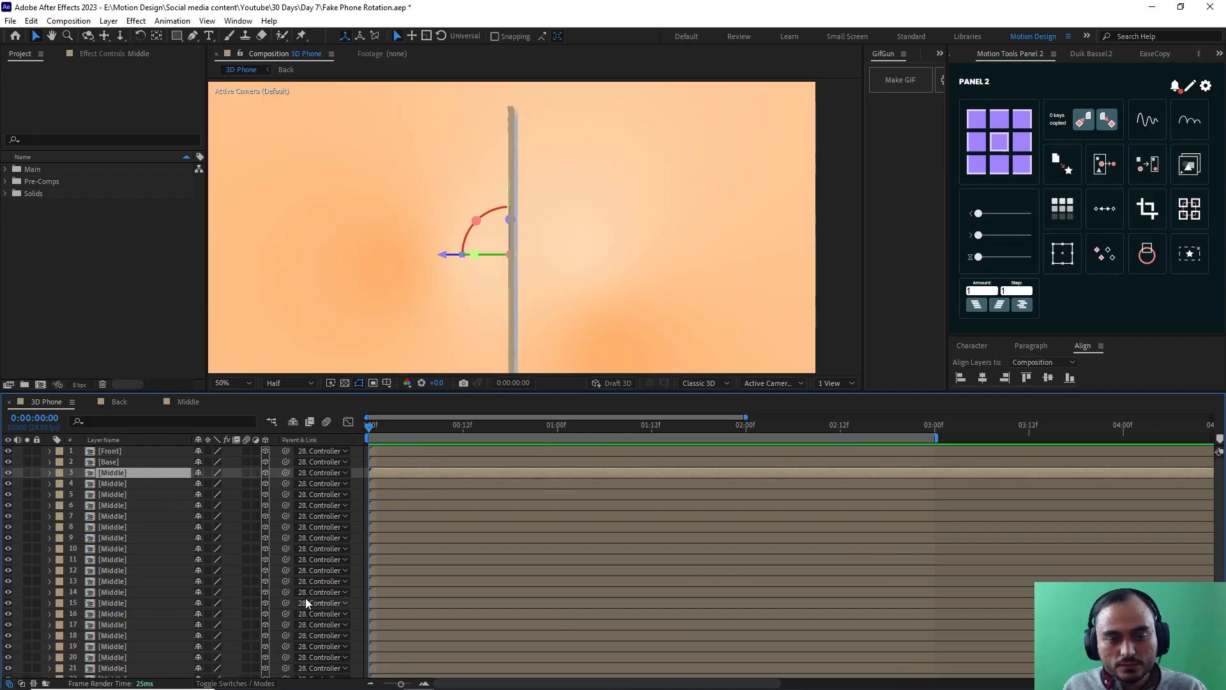
Step: Undo the last eight duplications to leave 16 Middle layers in the stack
key(ctrl+z)
key(ctrl+z)
key(ctrl+z)
key(ctrl+z)
key(ctrl+z)
key(ctrl+z)
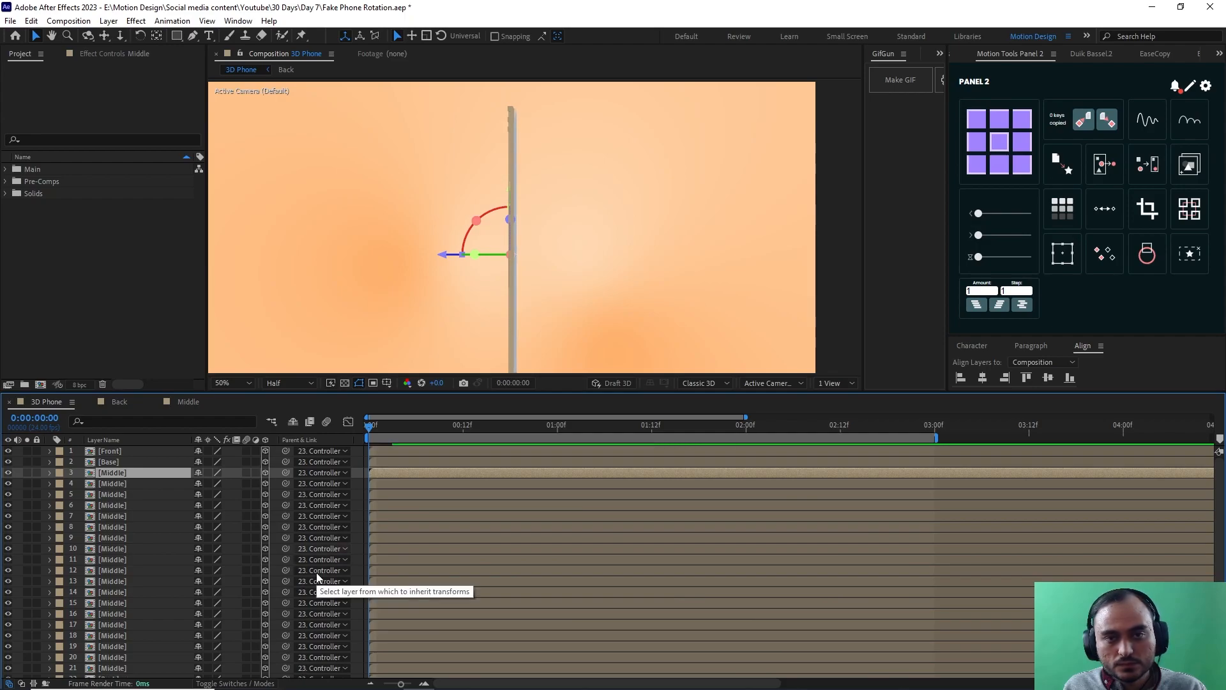
key(ctrl+z)
key(ctrl+z)
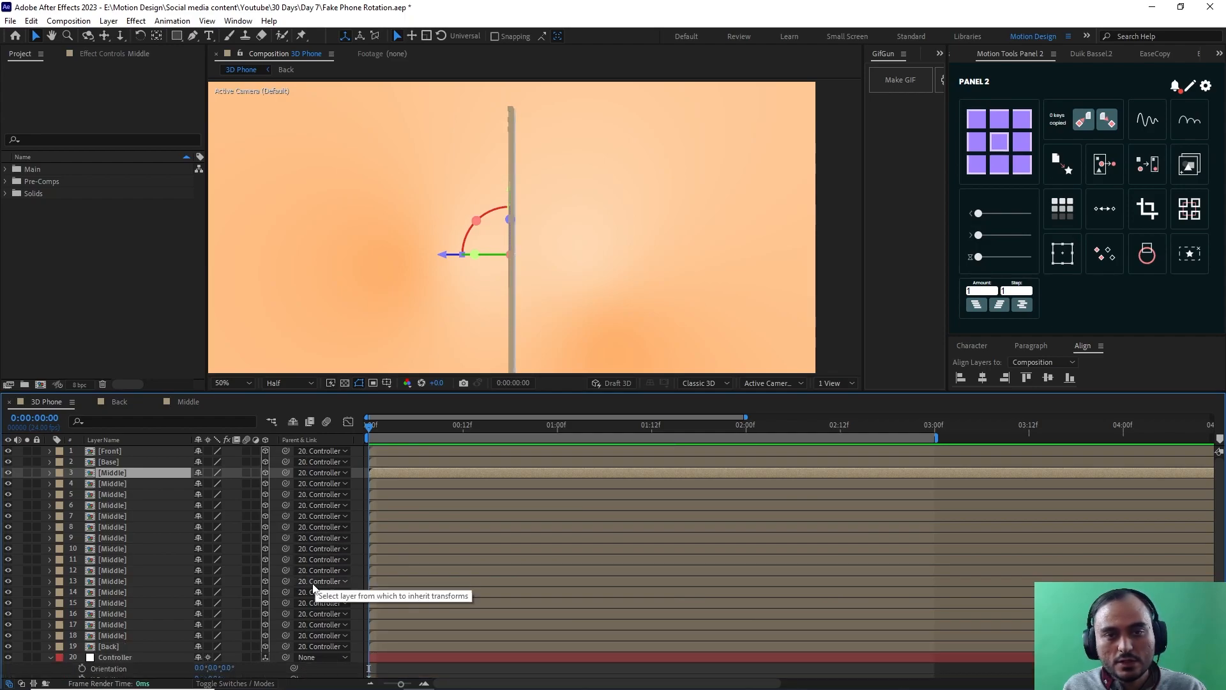
Step: Rotate the Controller to a Y Rotation of 1x+161° to view the phone's thickness at an angle
key(F2)
scroll(478, 235, down, 2)
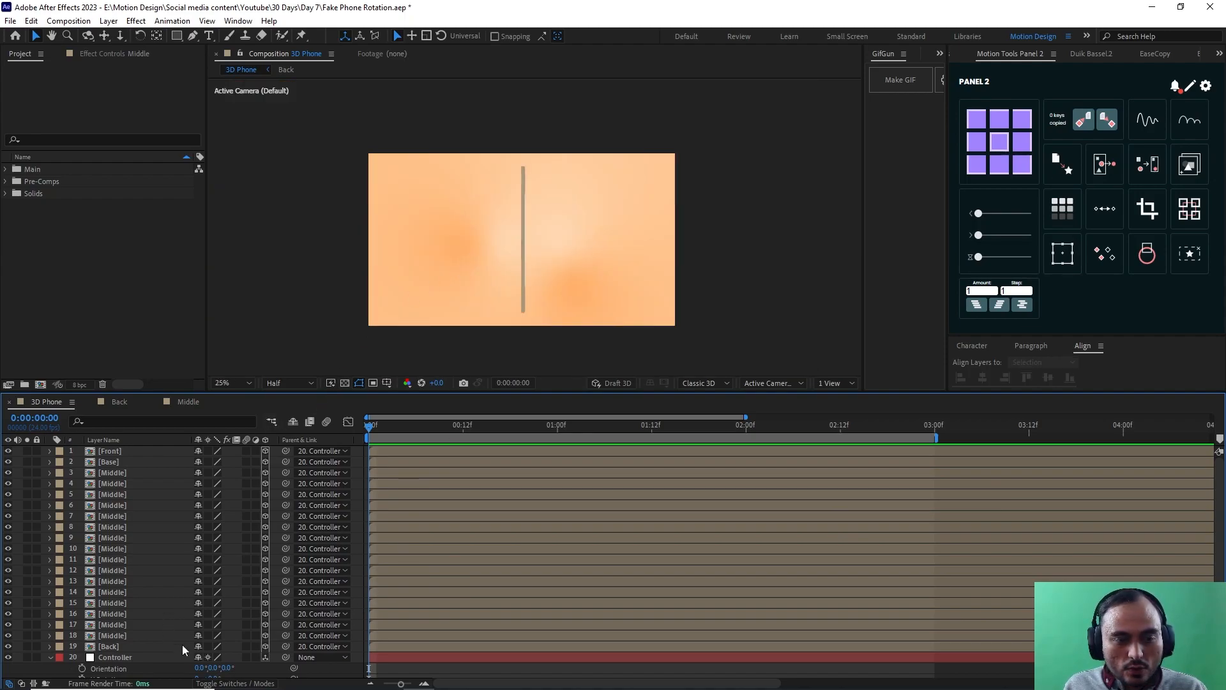
scroll(198, 658, down, 2)
drag(211, 657, 453, 623)
scroll(140, 514, up, 2)
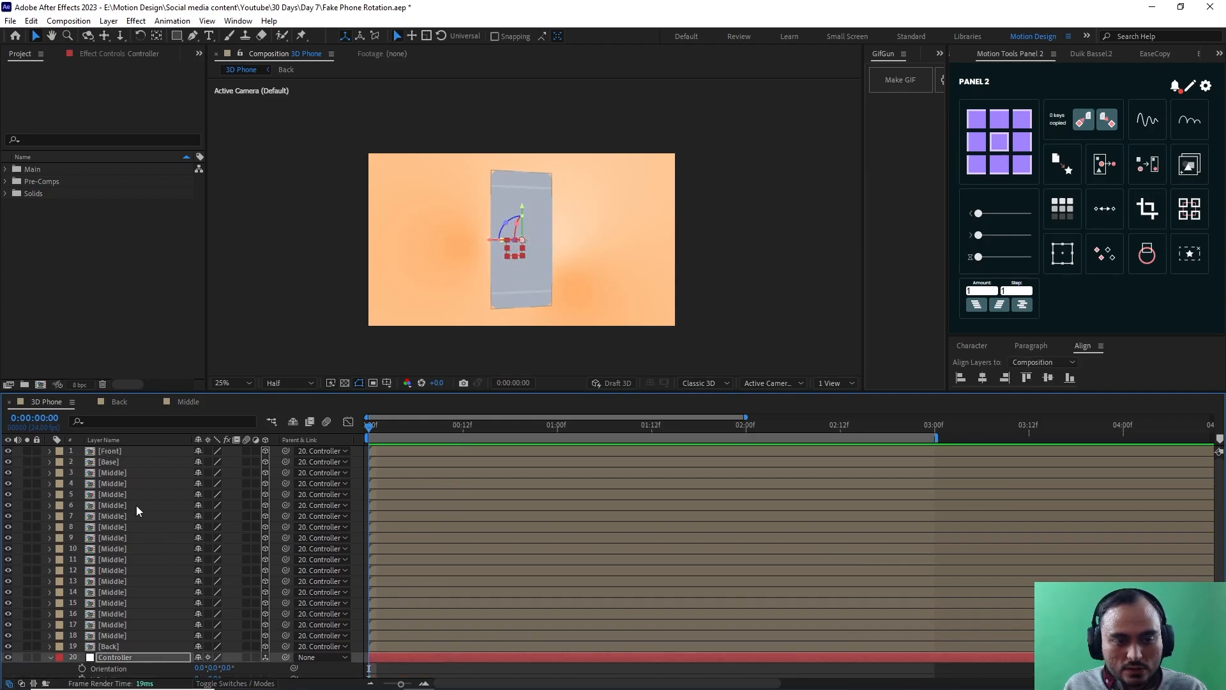
Step: Duplicate the topmost Middle layer repeatedly until there are 46 Middle layers, and deselect everything
click(129, 473)
key(ctrl+d)
key(ctrl+d)
key(ctrl+d)
key(ctrl+d)
key(ctrl+d)
key(ctrl+d)
key(ctrl+d)
key(ctrl+d)
key(ctrl+d)
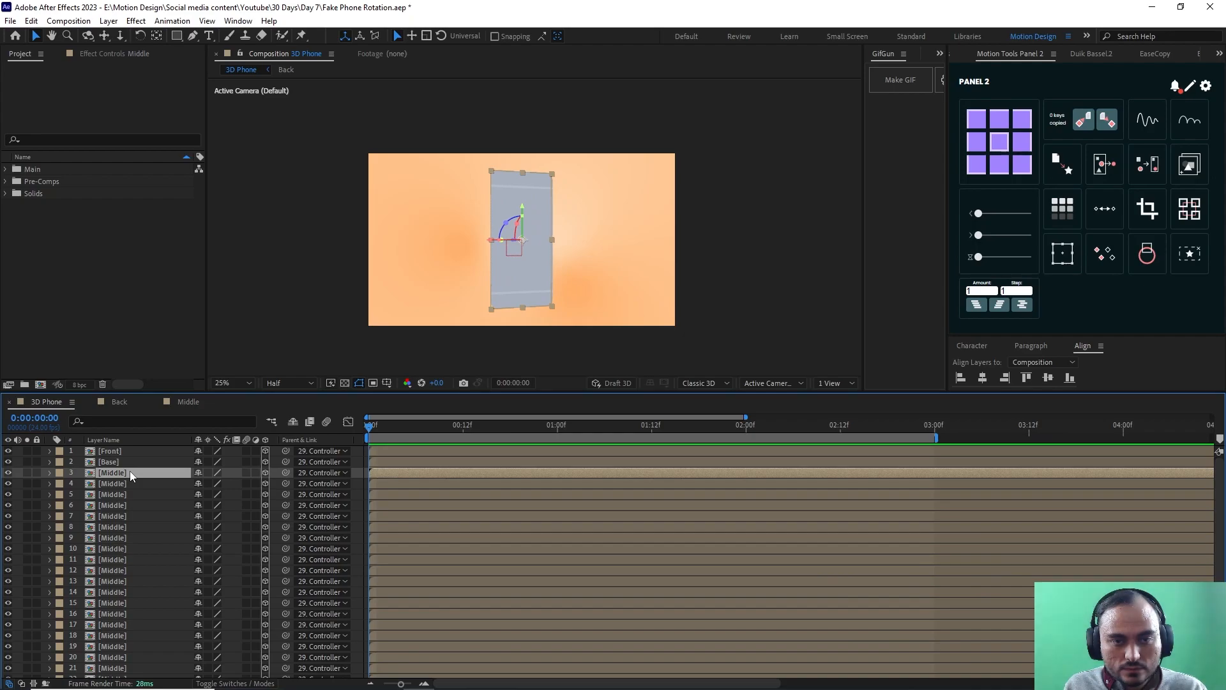
key(ctrl+d)
key(ctrl+d)
key(ctrl+d)
key(ctrl+d)
key(ctrl+d)
key(ctrl+d)
key(ctrl+d)
key(ctrl+d)
key(ctrl+d)
key(ctrl+d)
key(ctrl+d)
key(ctrl+d)
key(ctrl+d)
key(ctrl+d)
key(ctrl+d)
key(ctrl+d)
key(ctrl+d)
key(ctrl+d)
key(ctrl+d)
key(ctrl+d)
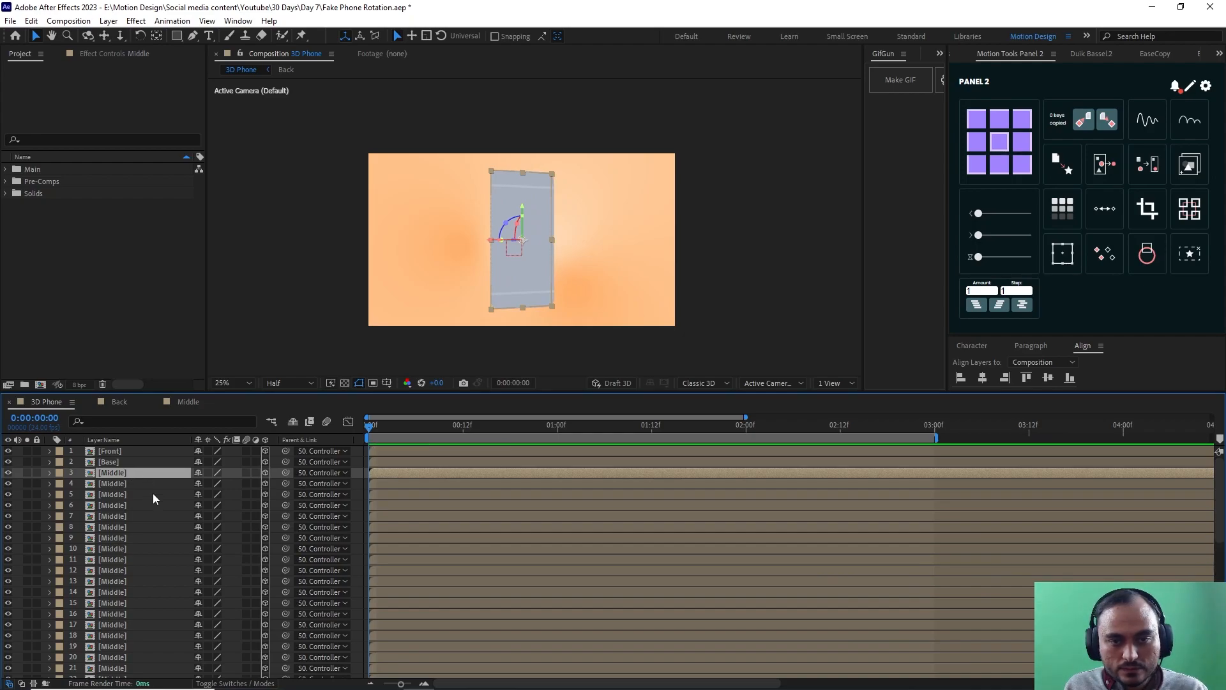
key(ctrl+shift+a)
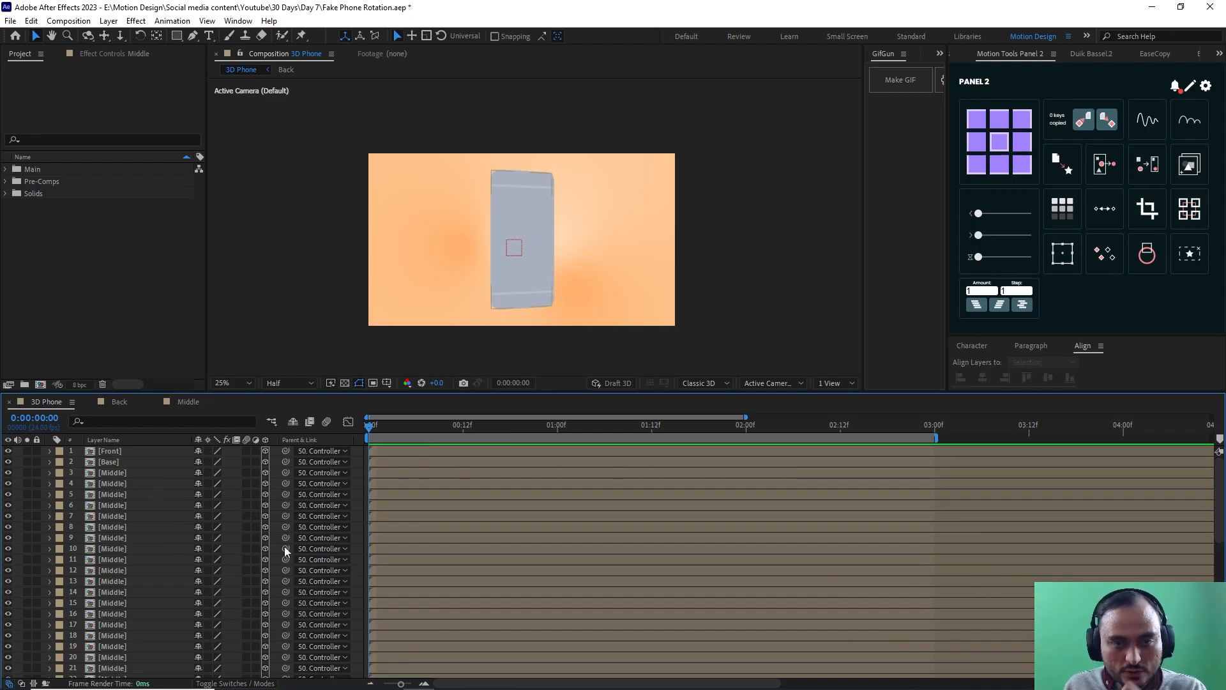
Step: Reset the Controller's Y Rotation to 0x+0° so the phone faces front
scroll(170, 599, down, 10)
click(167, 612)
key(r)
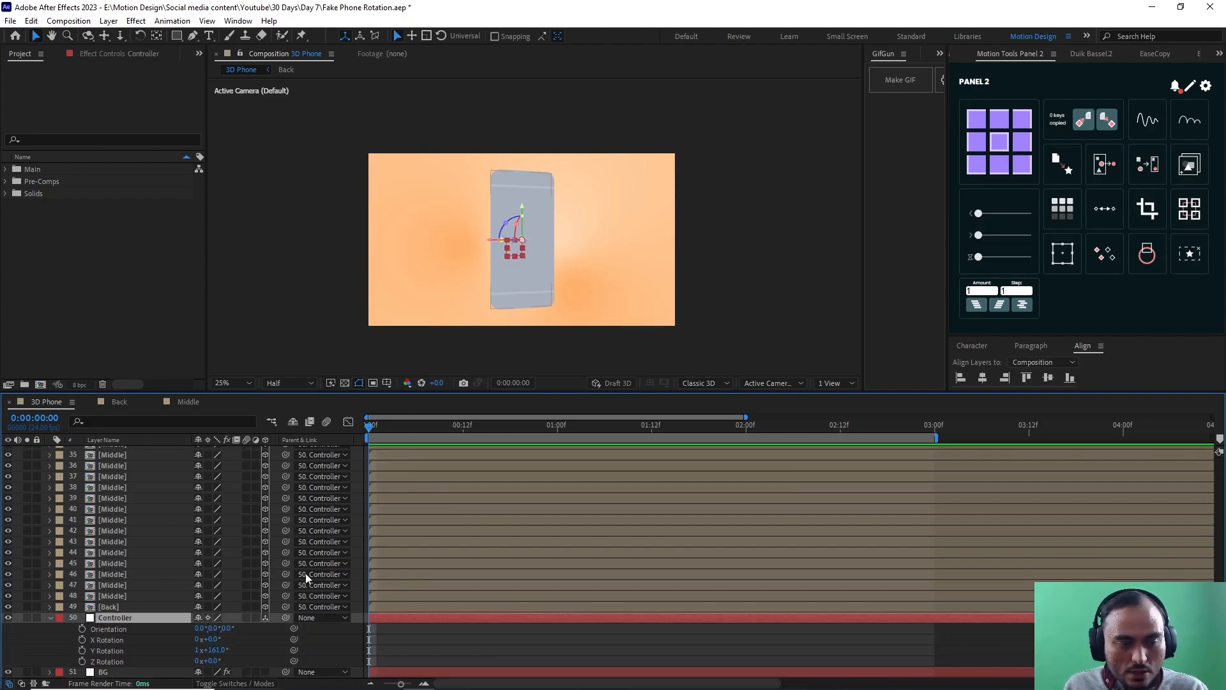
click(198, 650)
text(0)
key(Return)
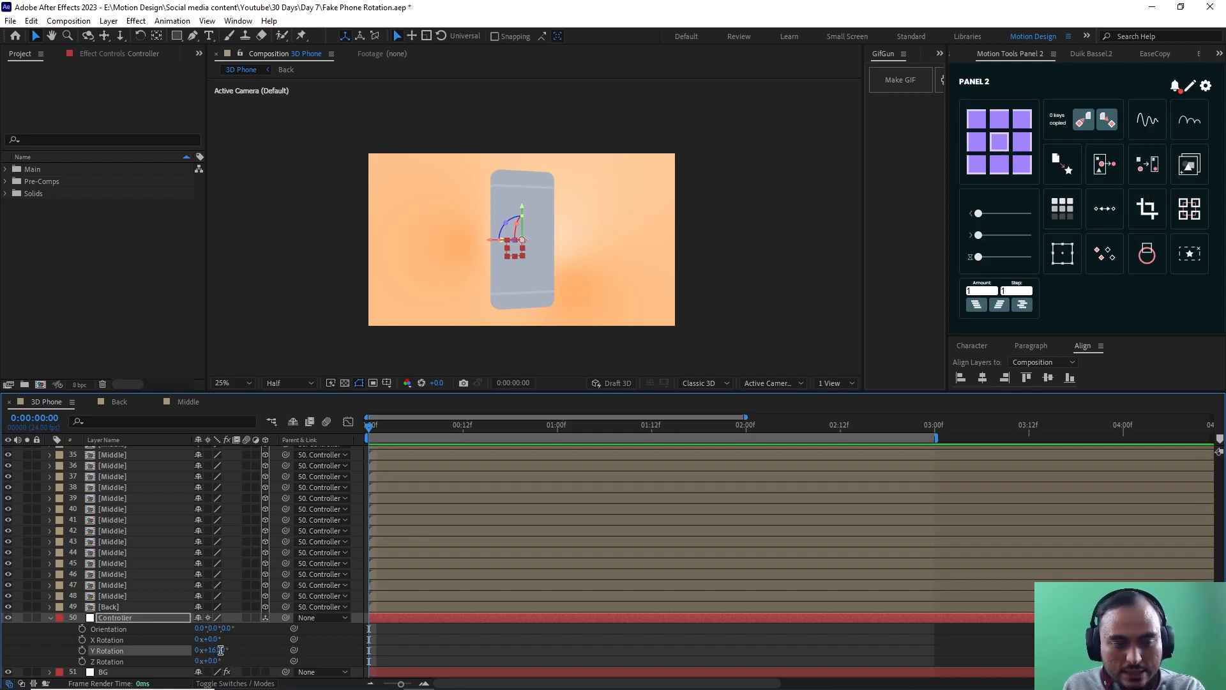
click(221, 652)
text(0)
key(Return)
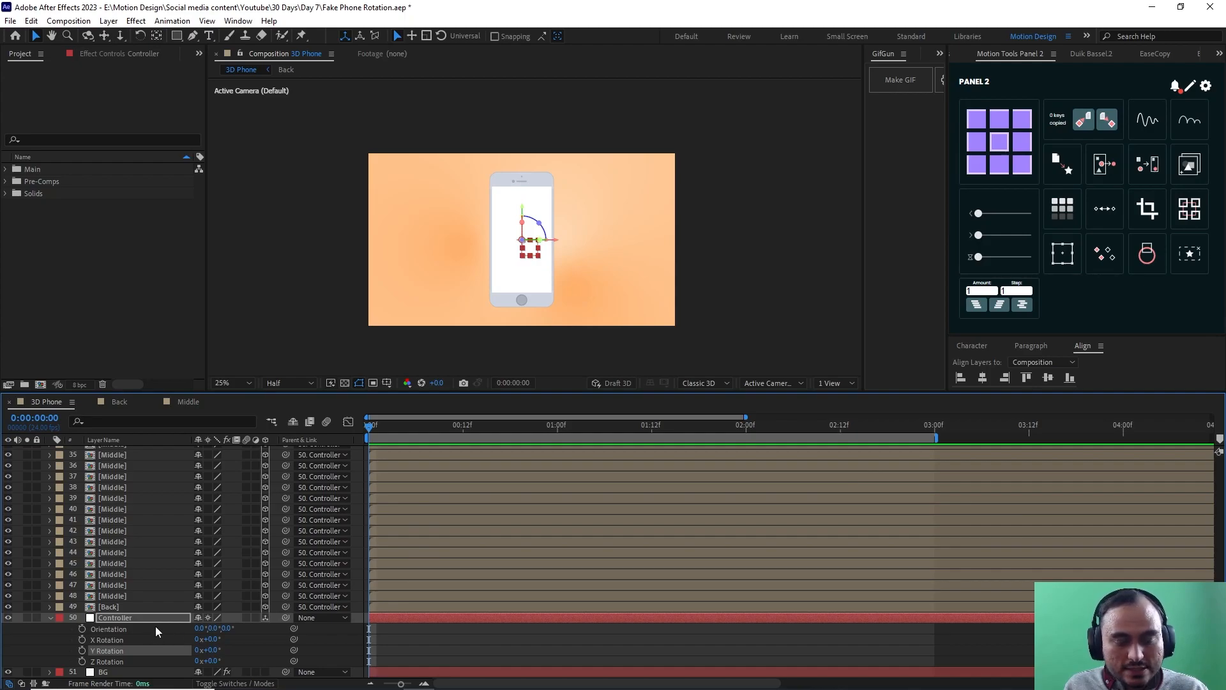
Step: Keyframe the Controller's Position at frames 0 and 12, with the frame 0 Y value lowered to 1544 below the canvas
key(p)
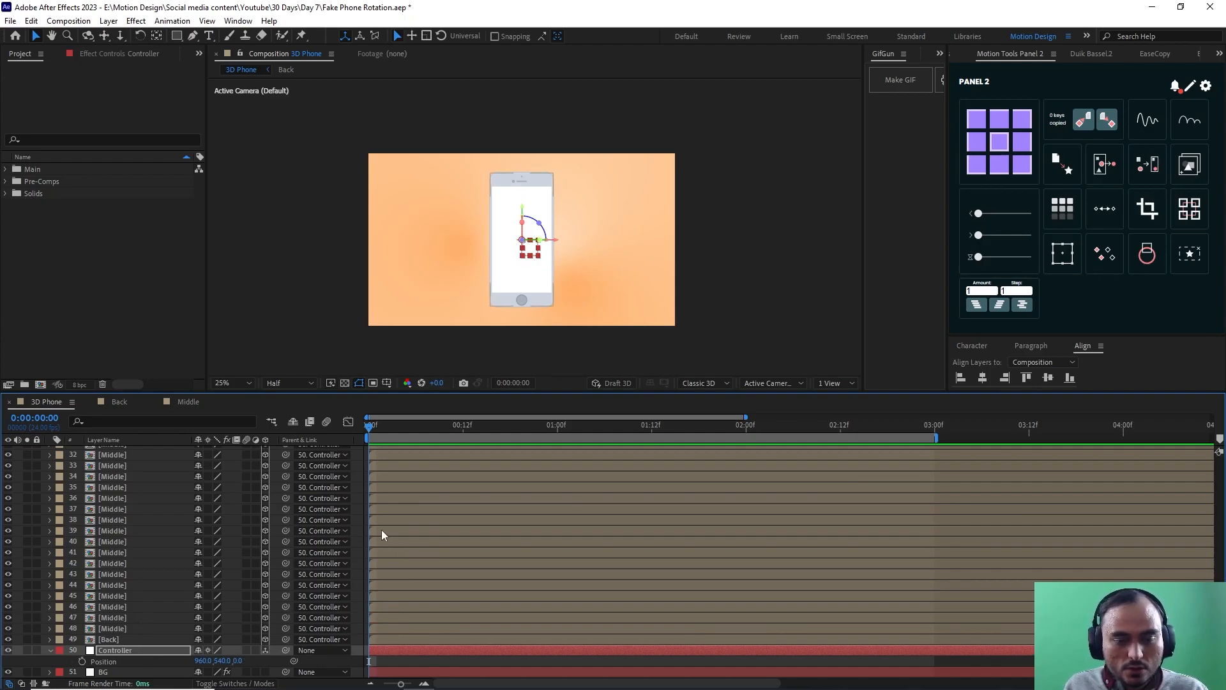
click(82, 662)
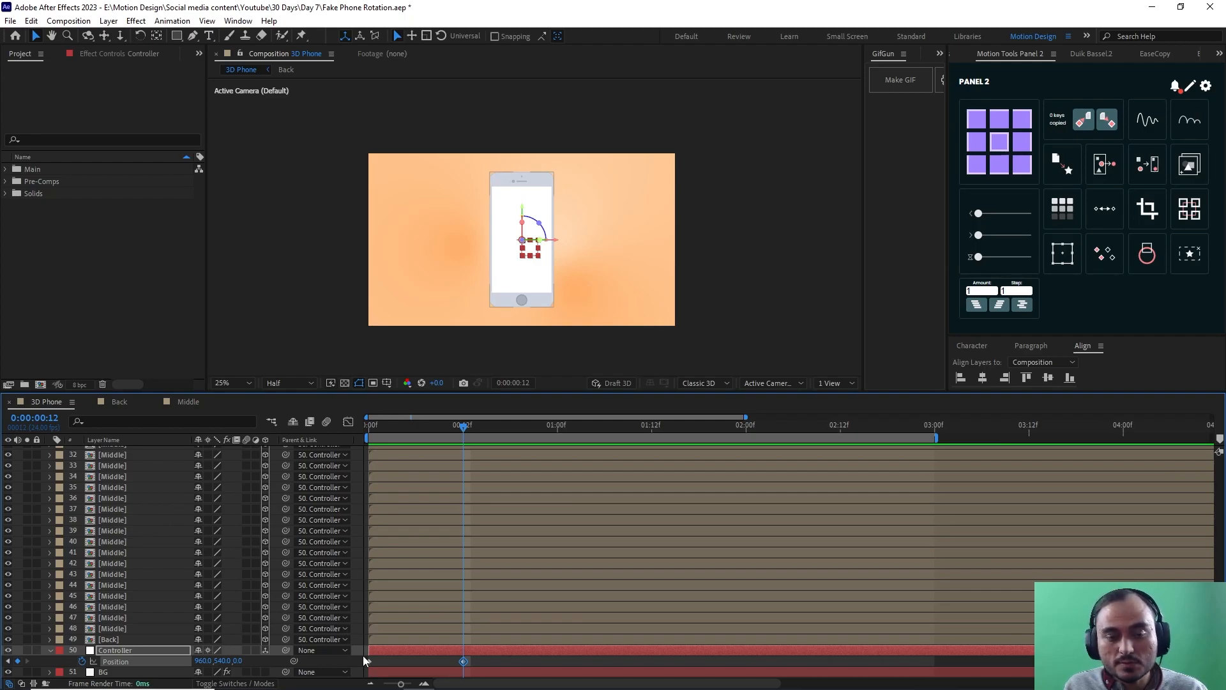
key(Home)
click(369, 662)
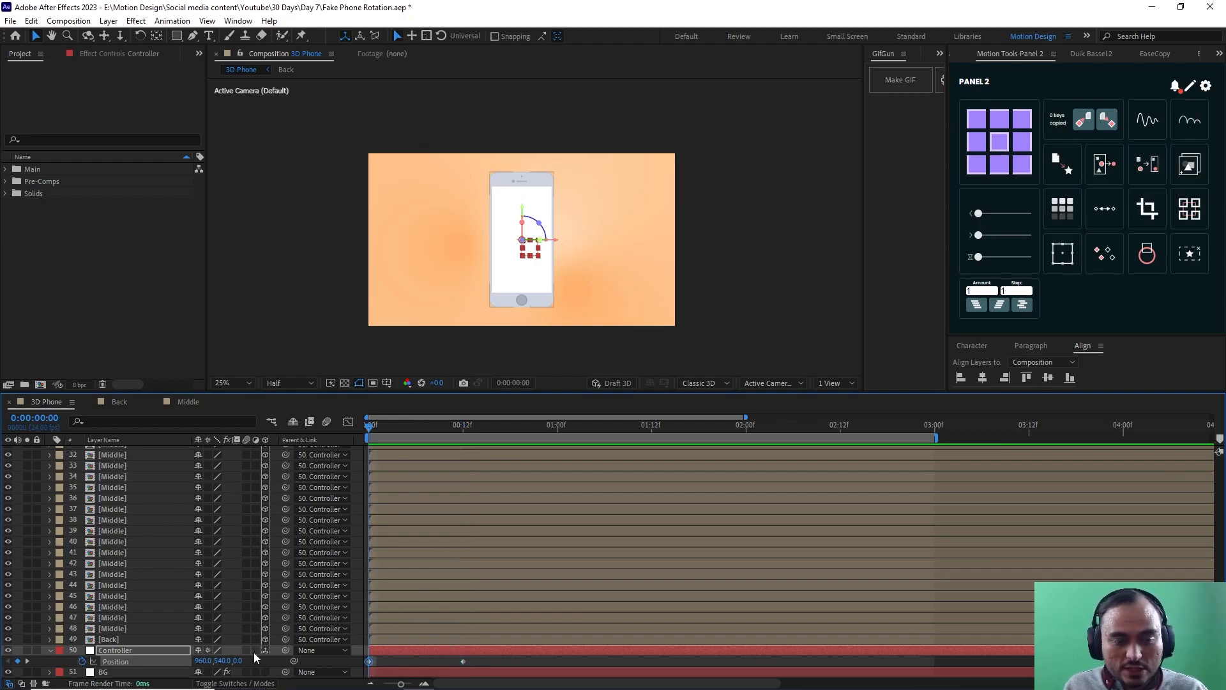
drag(220, 661, 1021, 502)
Step: Apply Easy Ease to both Position keyframes, steepening the speed curve to a peak of about 4000 px/sec, and preview the entrance
drag(492, 658, 350, 681)
key(F9)
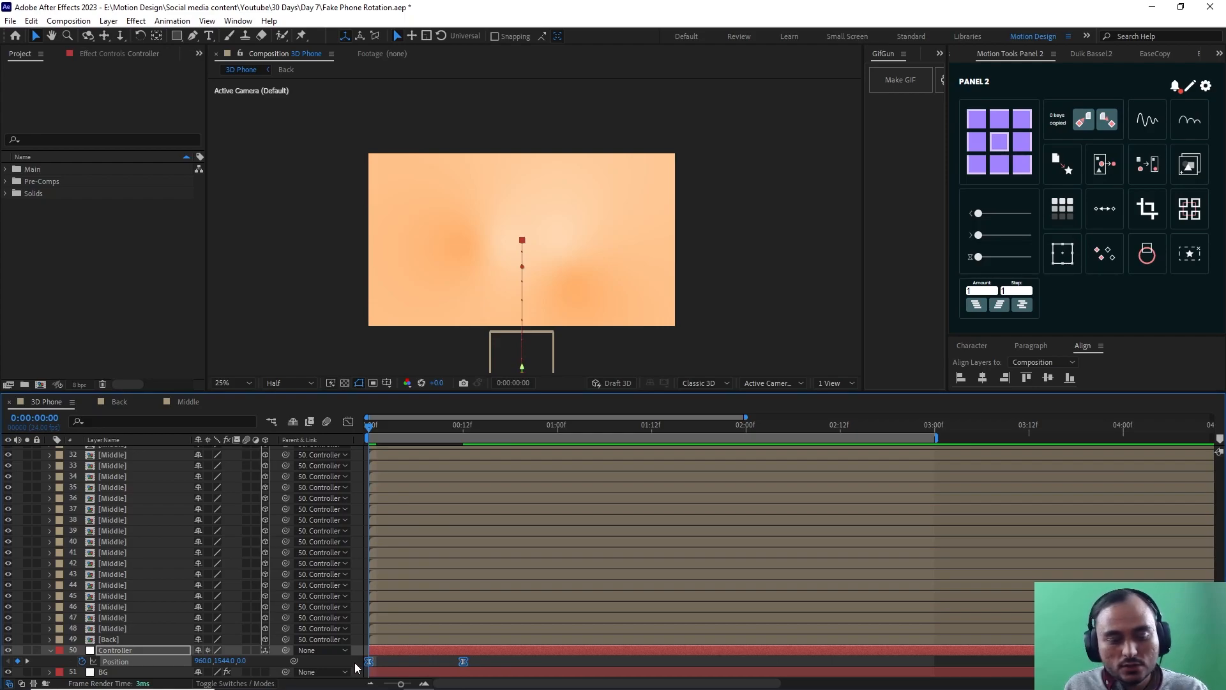
key(shift+F3)
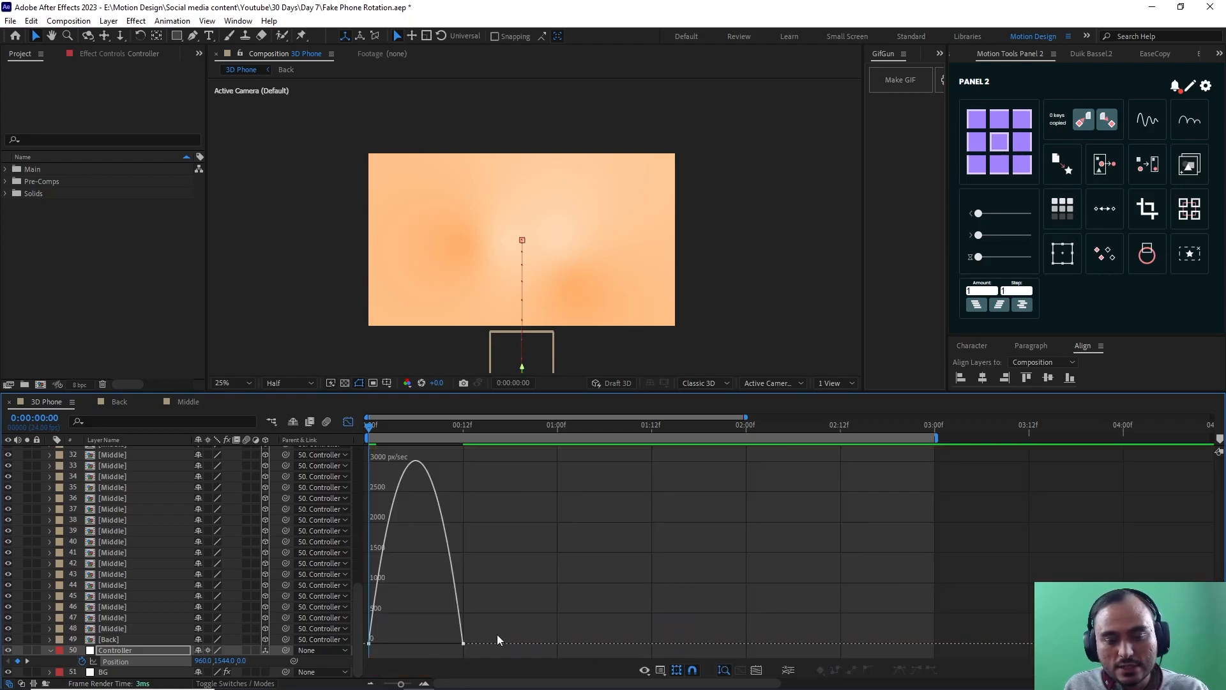
click(405, 684)
drag(473, 644, 401, 646)
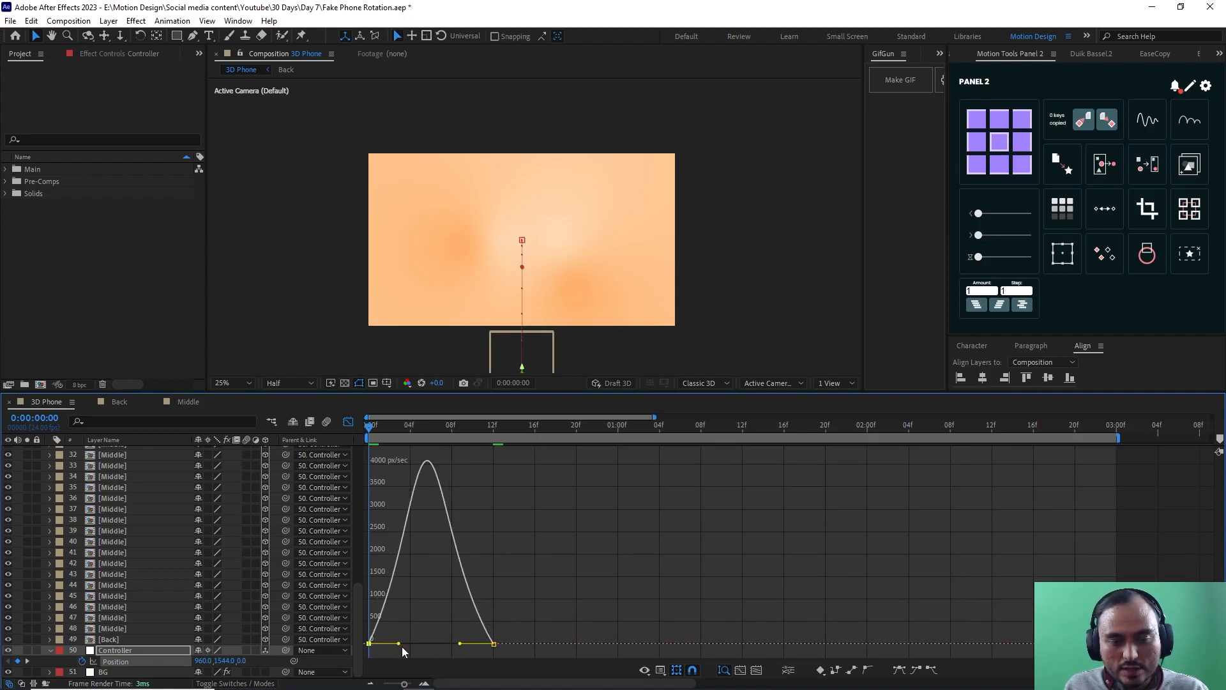
key(shift+F3)
key(space)
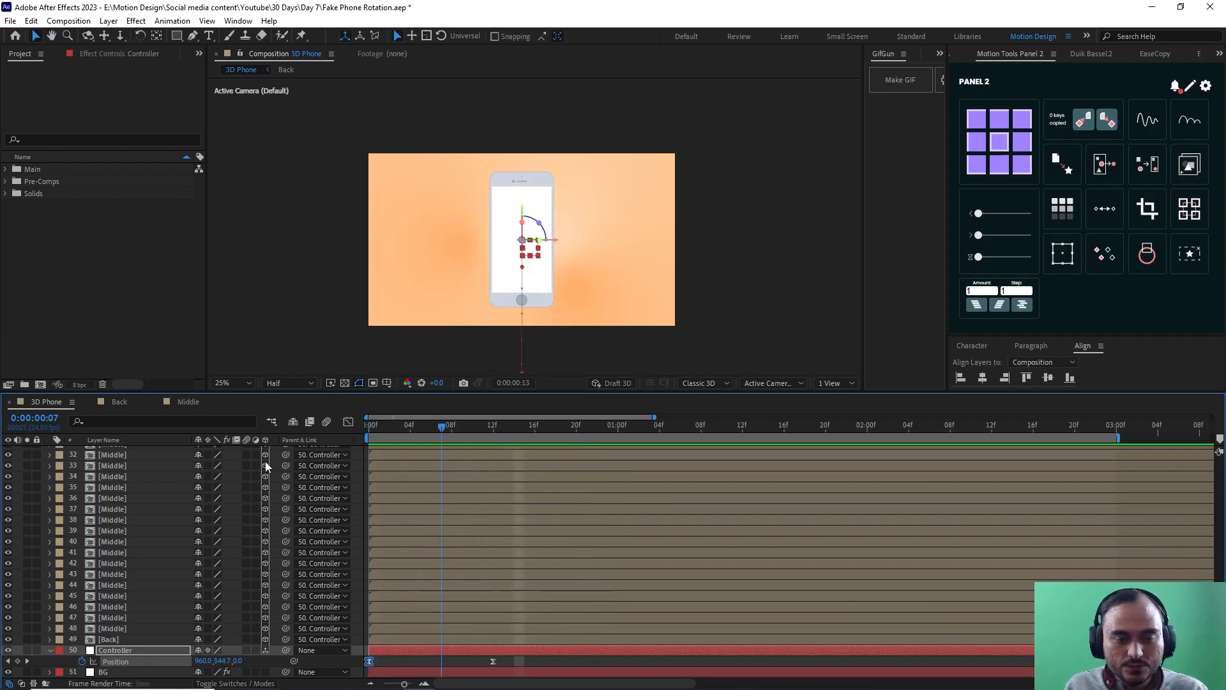
key(space)
Step: Animate the Controller's Y Rotation from 180° at frame 0 to 0° at frame 12 and preview the spin
scroll(535, 225, down, 1)
drag(526, 287, 507, 221)
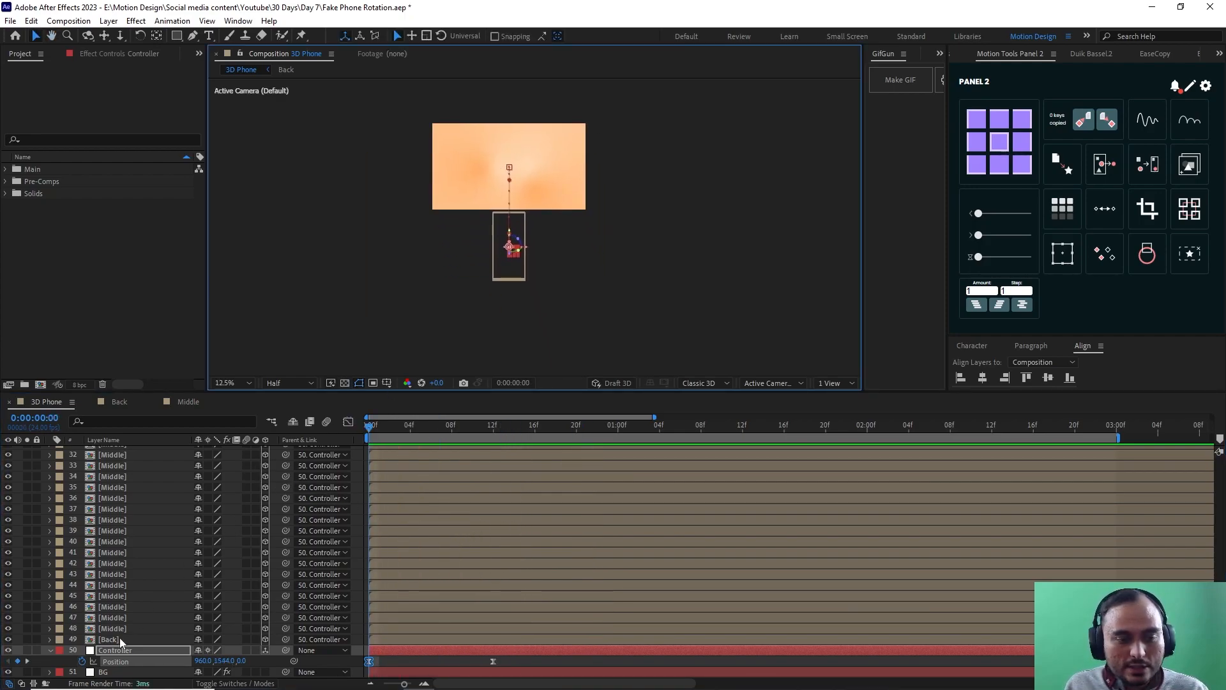
key(r)
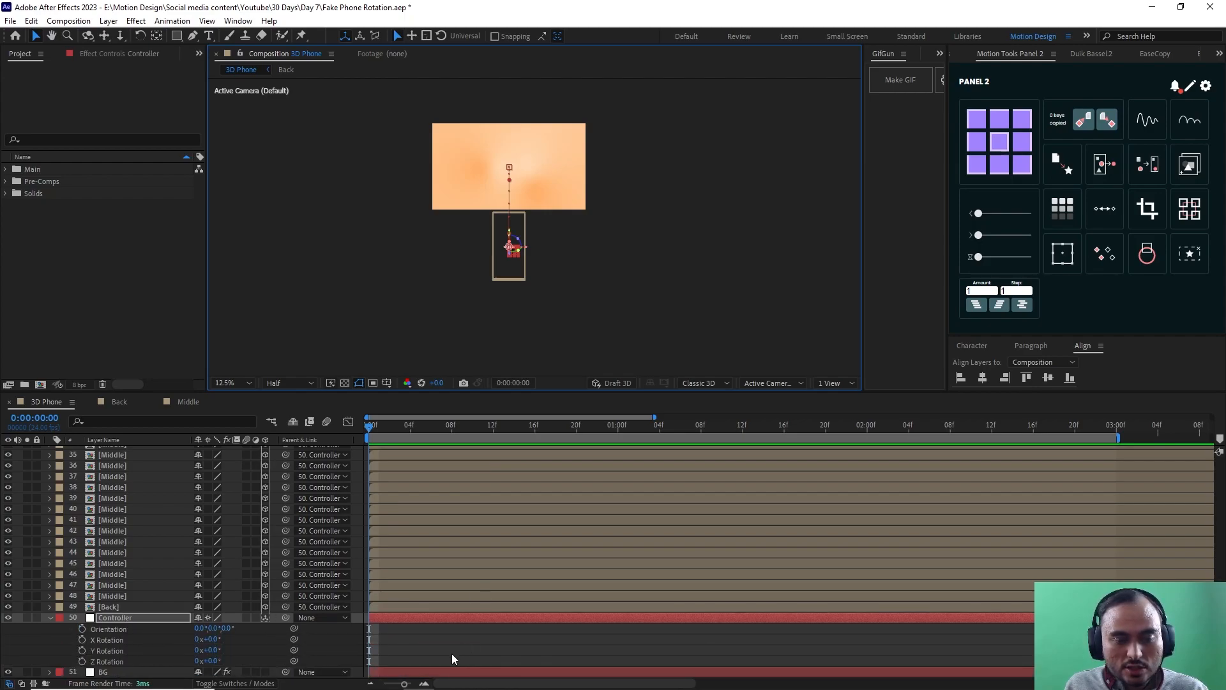
click(82, 651)
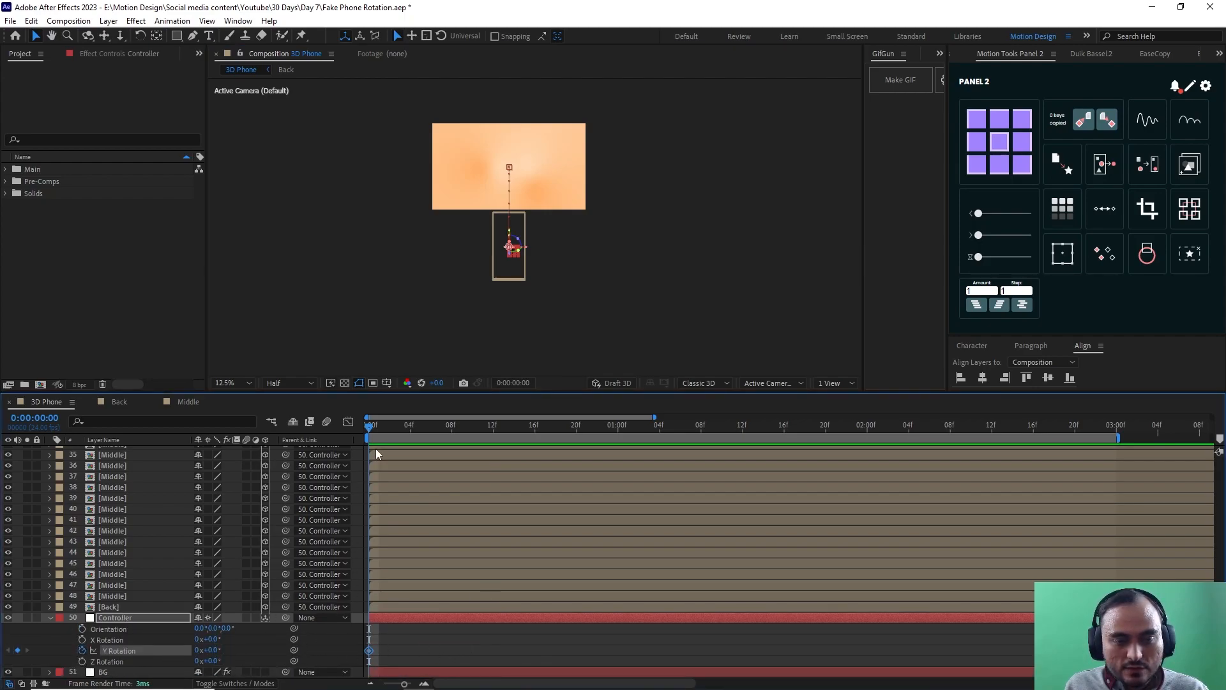
mouse_move(382, 425)
mouse_down()
mouse_move(499, 462)
mouse_move(370, 426)
mouse_up()
click(211, 651)
text(180)
key(Return)
key(space)
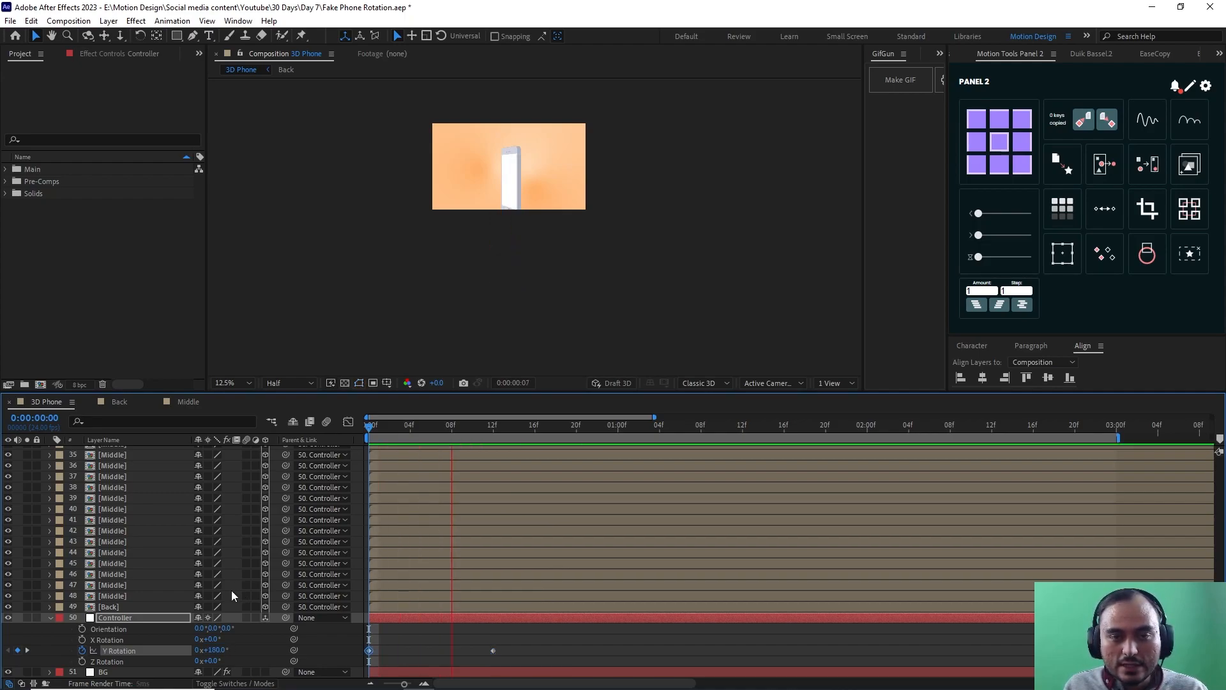
Step: Add hold keyframes for the Controller's Position and Y Rotation at 0:00:01:00, keeping the phone centred and facing front
scroll(439, 197, up, 2)
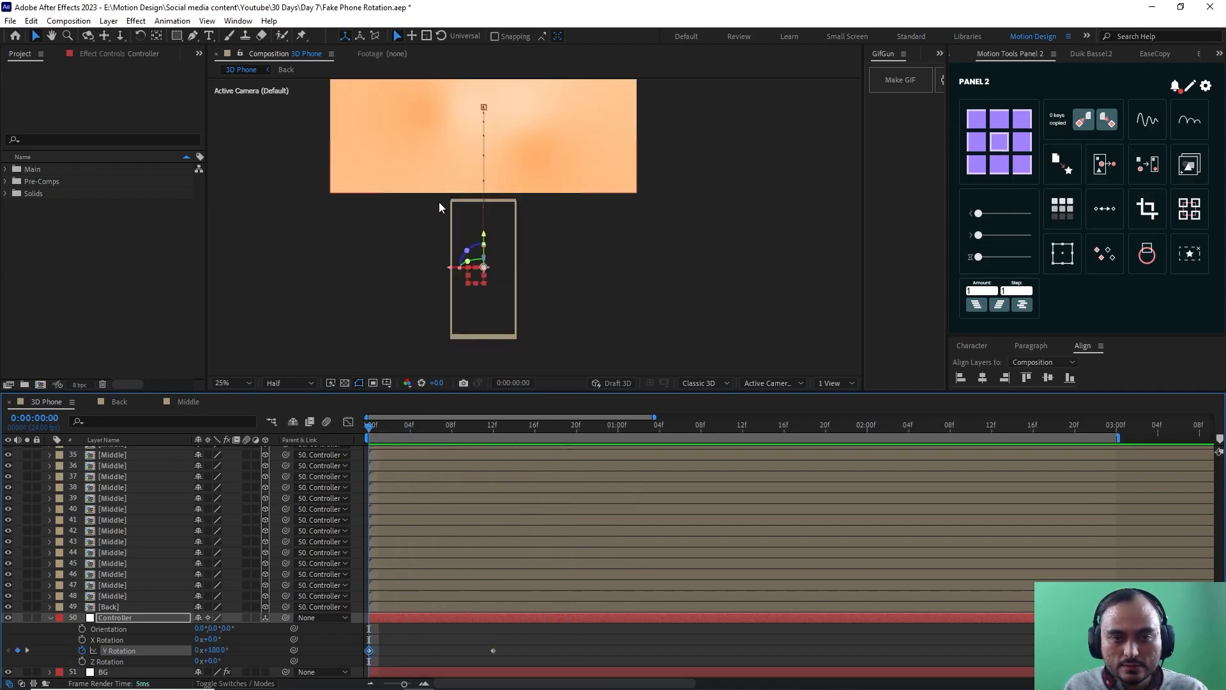
key(space)
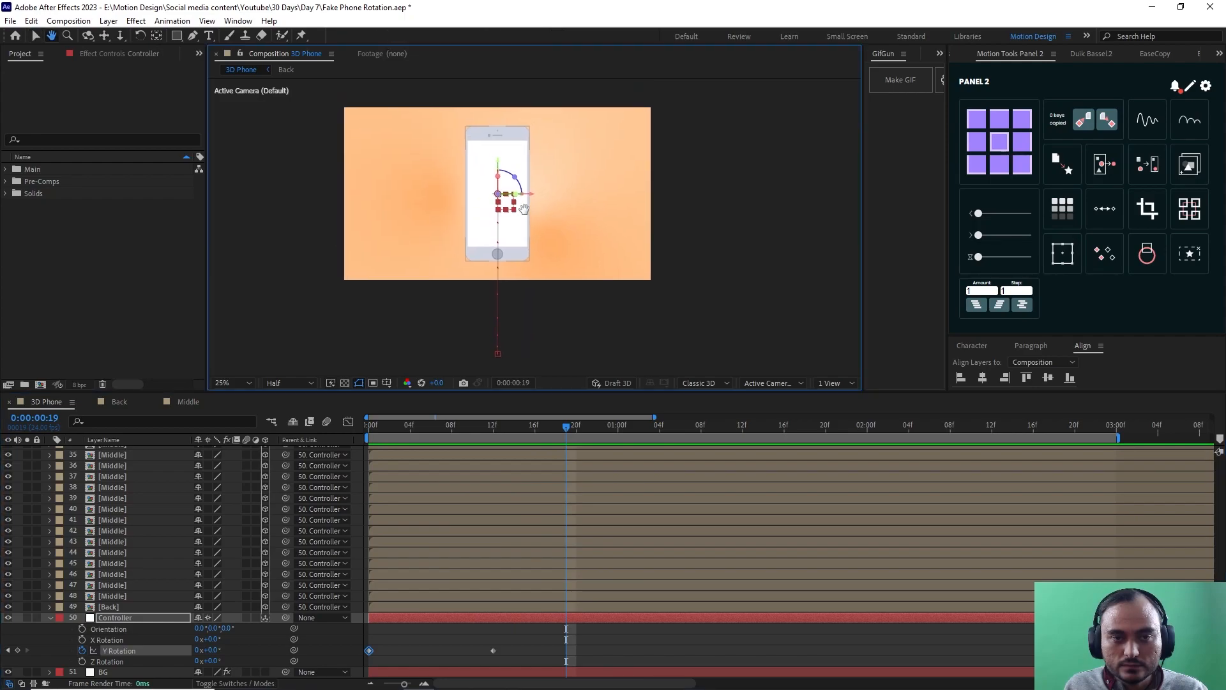
drag(565, 429, 612, 447)
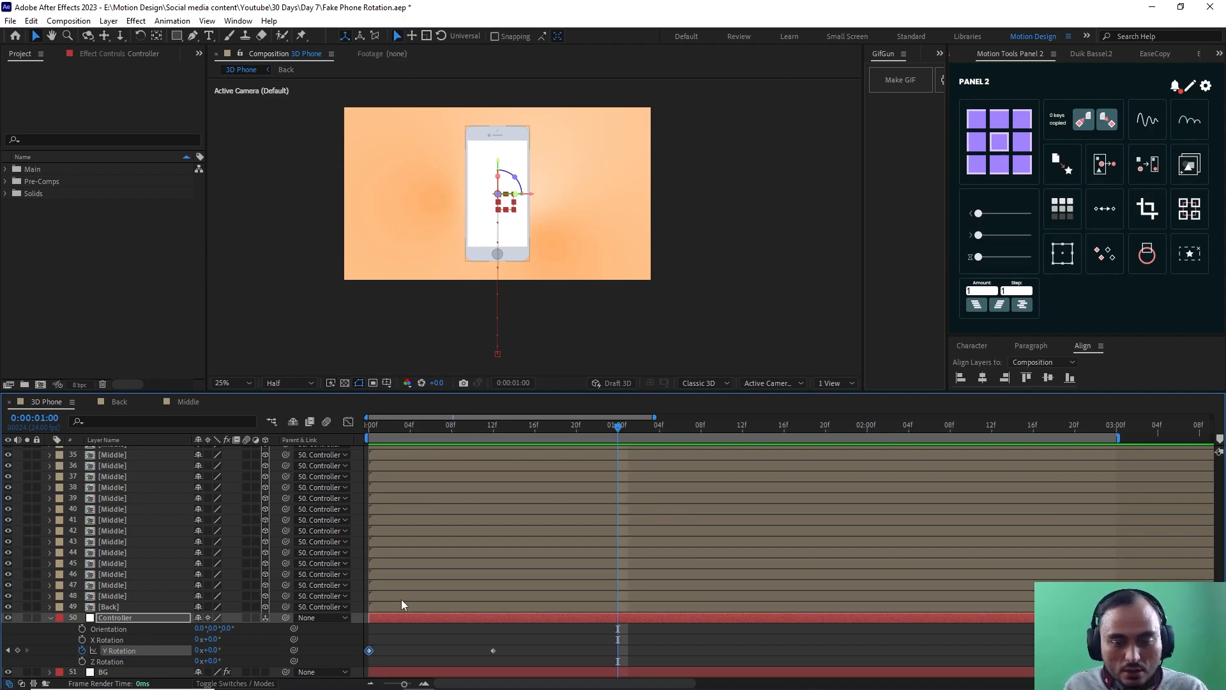
key(u)
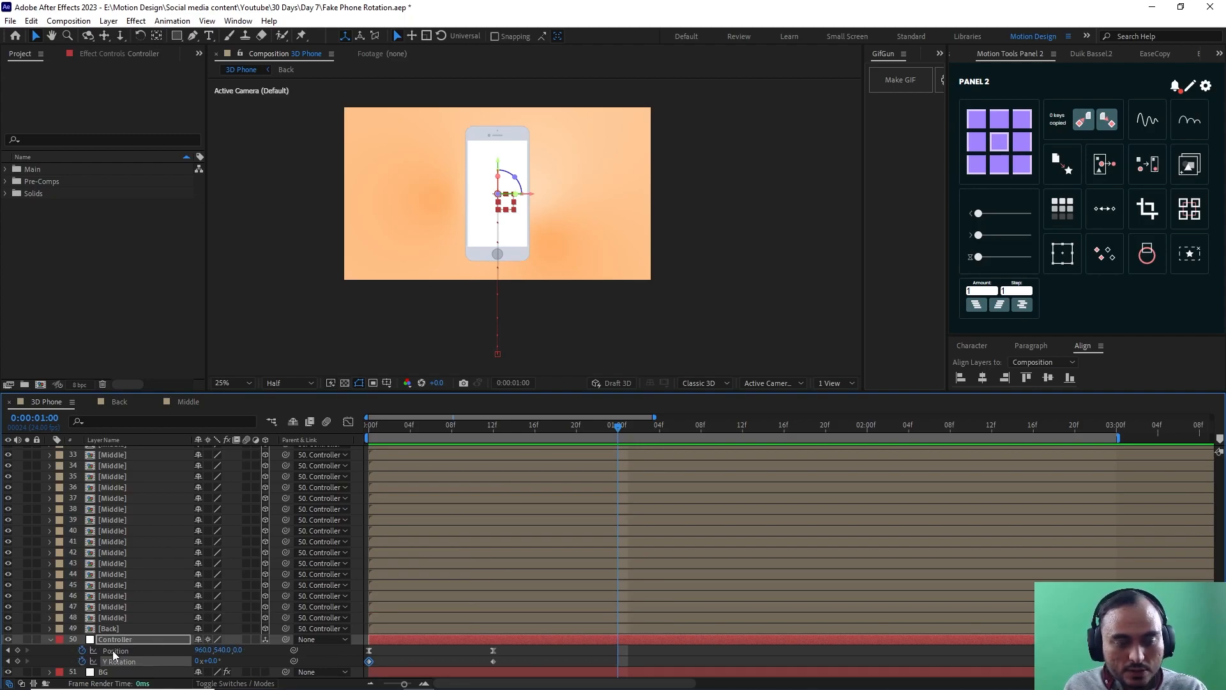
click(17, 650)
click(18, 662)
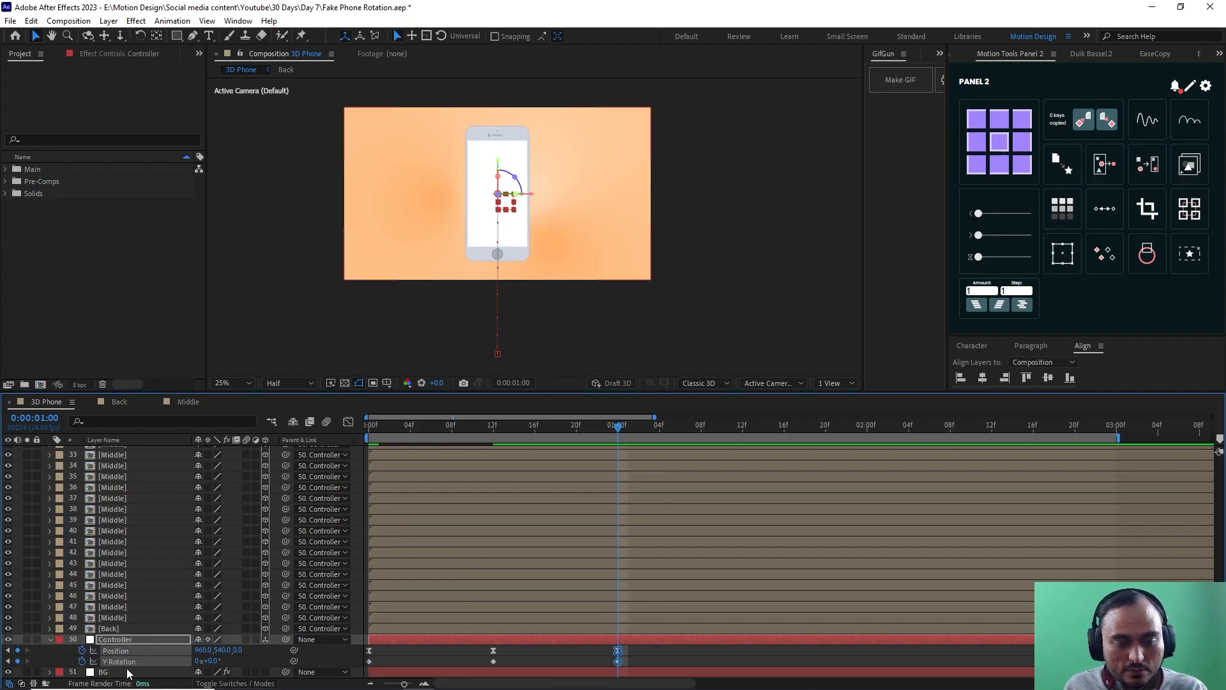
Step: Start keyframing the Controller's X Rotation and Z Rotation at 0:00:01:00 with both values at 0°
key(r)
scroll(103, 664, down, 1)
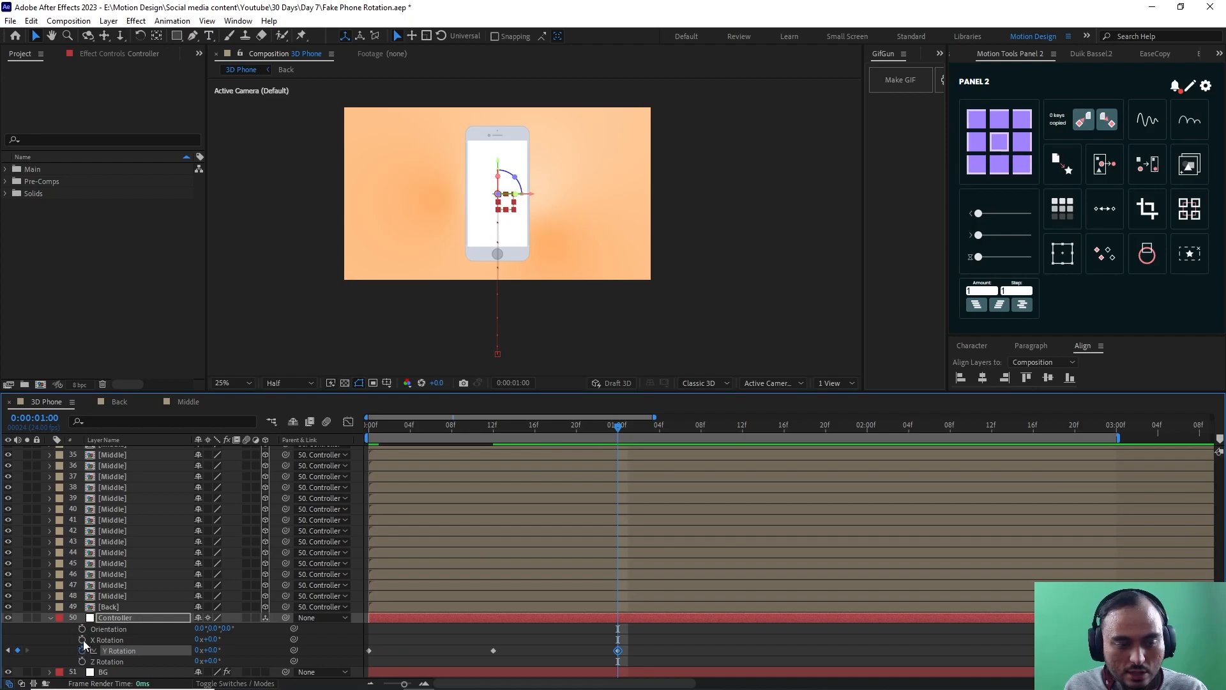
click(82, 639)
click(82, 661)
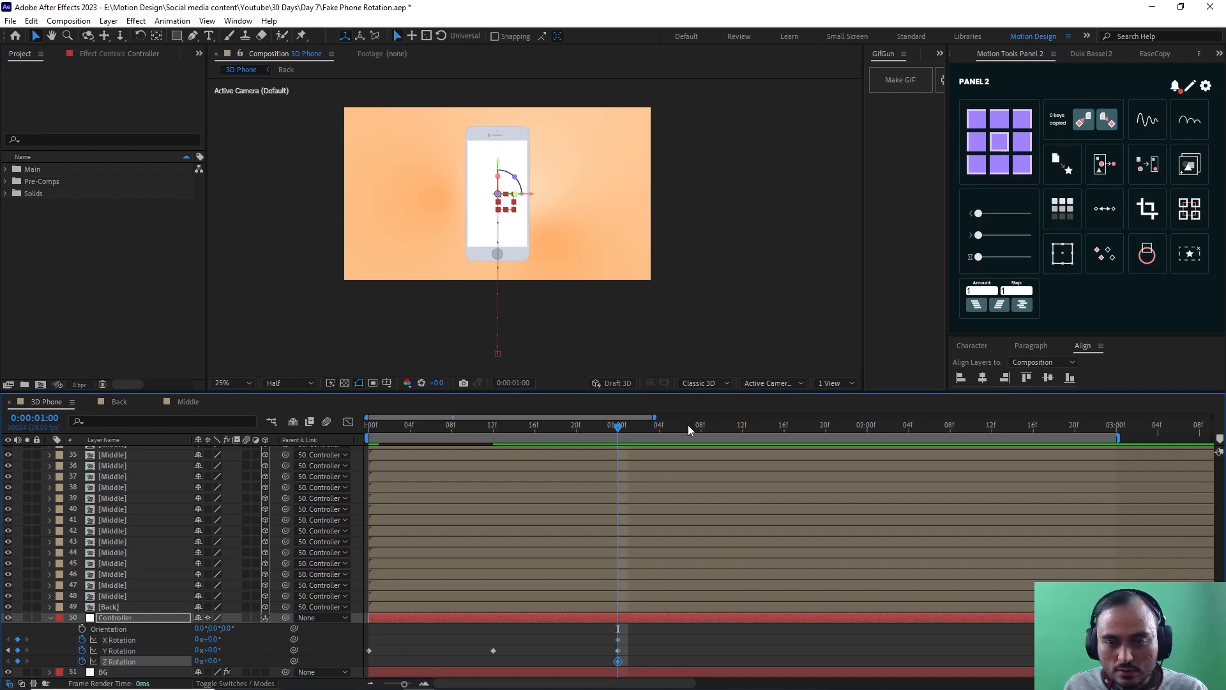
Step: At 0:00:02:00, keyframe the Controller with Position X at 456, Y Rotation at 360°, and a tilt in X and Z Rotation
drag(617, 424, 872, 469)
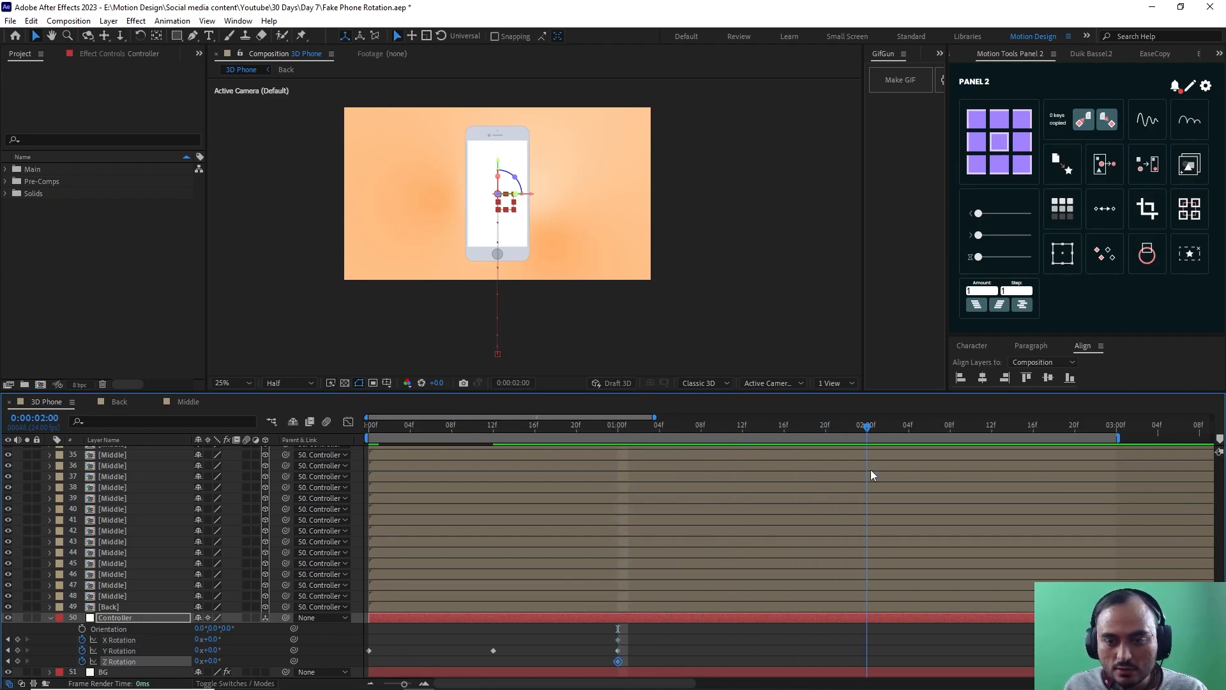
click(430, 644)
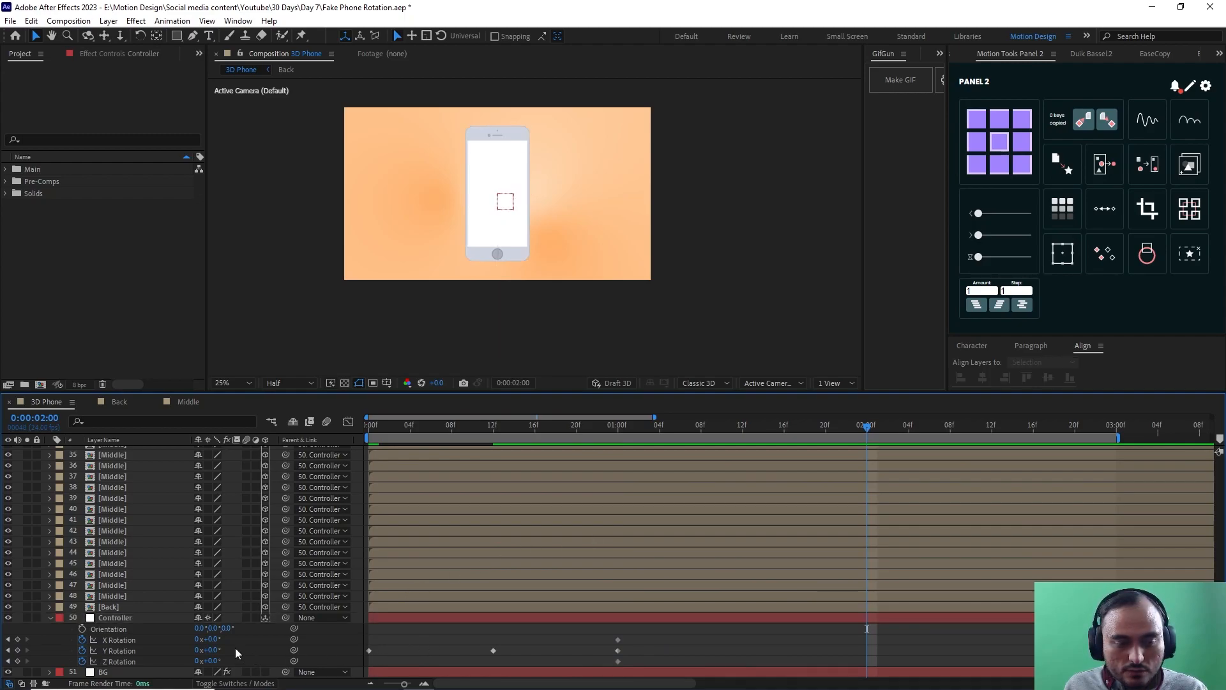
click(118, 619)
key(u)
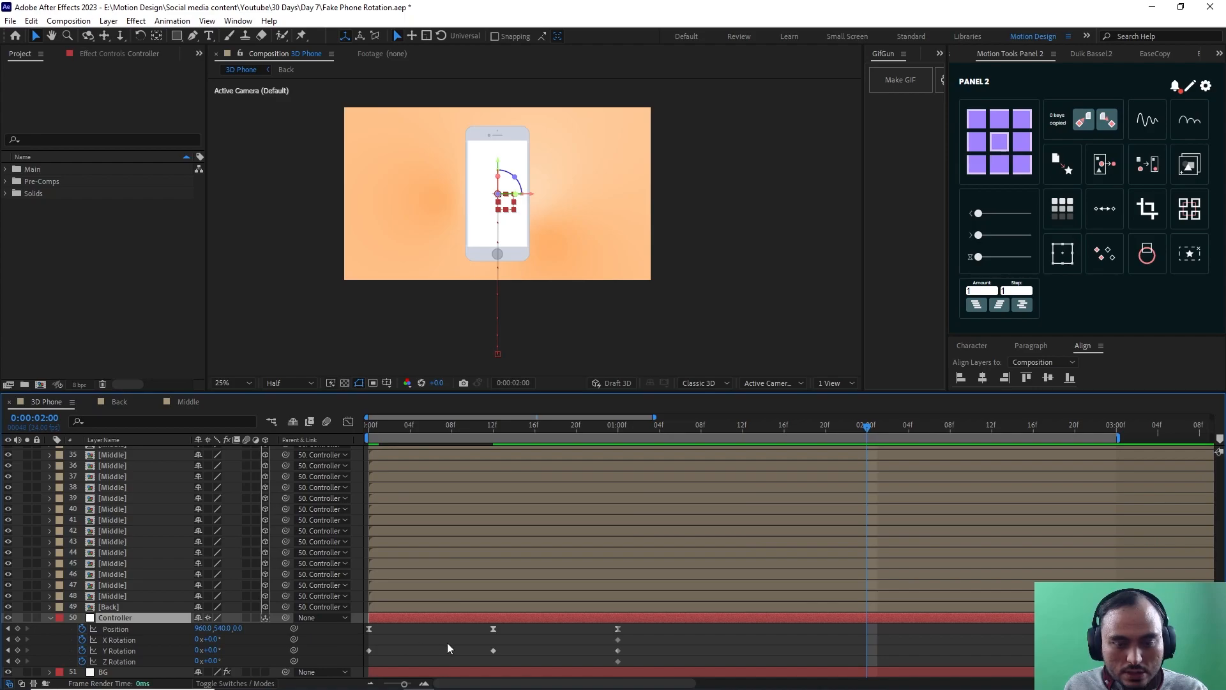
drag(204, 632, 116, 668)
click(212, 650)
text(360)
key(Return)
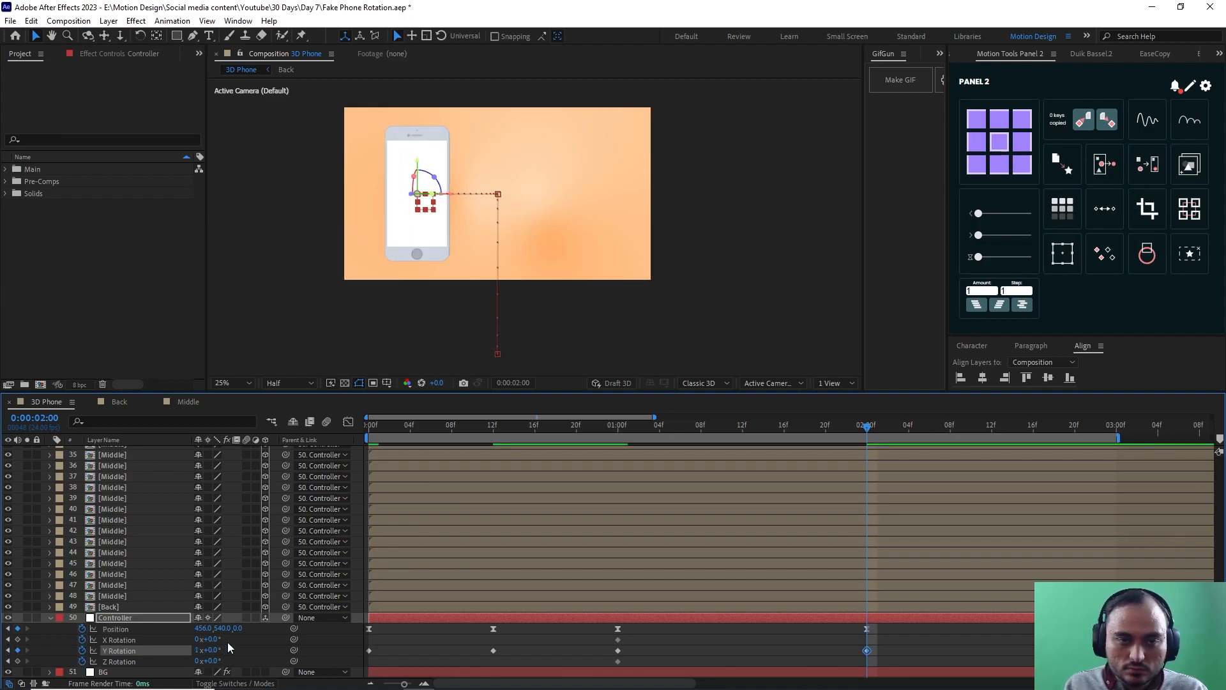
mouse_move(214, 640)
mouse_down()
mouse_move(221, 658)
mouse_move(190, 651)
mouse_move(207, 639)
mouse_move(210, 662)
mouse_up()
Step: Apply Easy Ease to the Controller's X, Y and Z Rotation keyframes at 1 and 2 seconds and preview the move
drag(875, 428, 600, 481)
drag(904, 644, 589, 658)
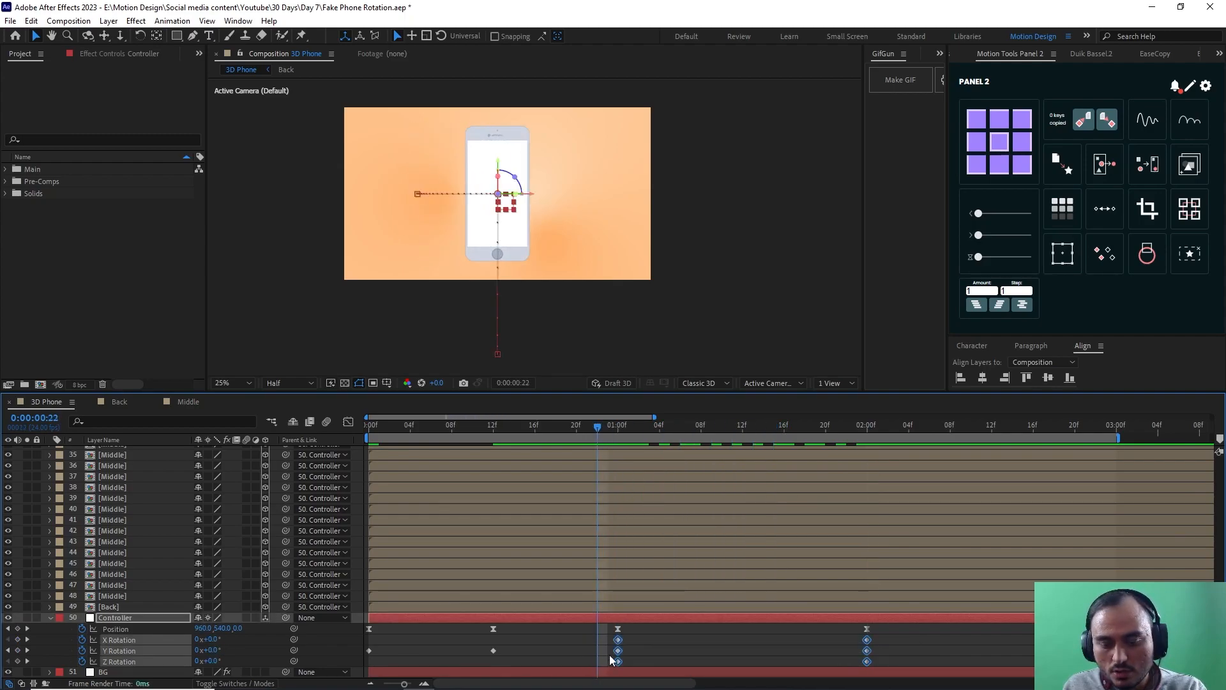
key(space)
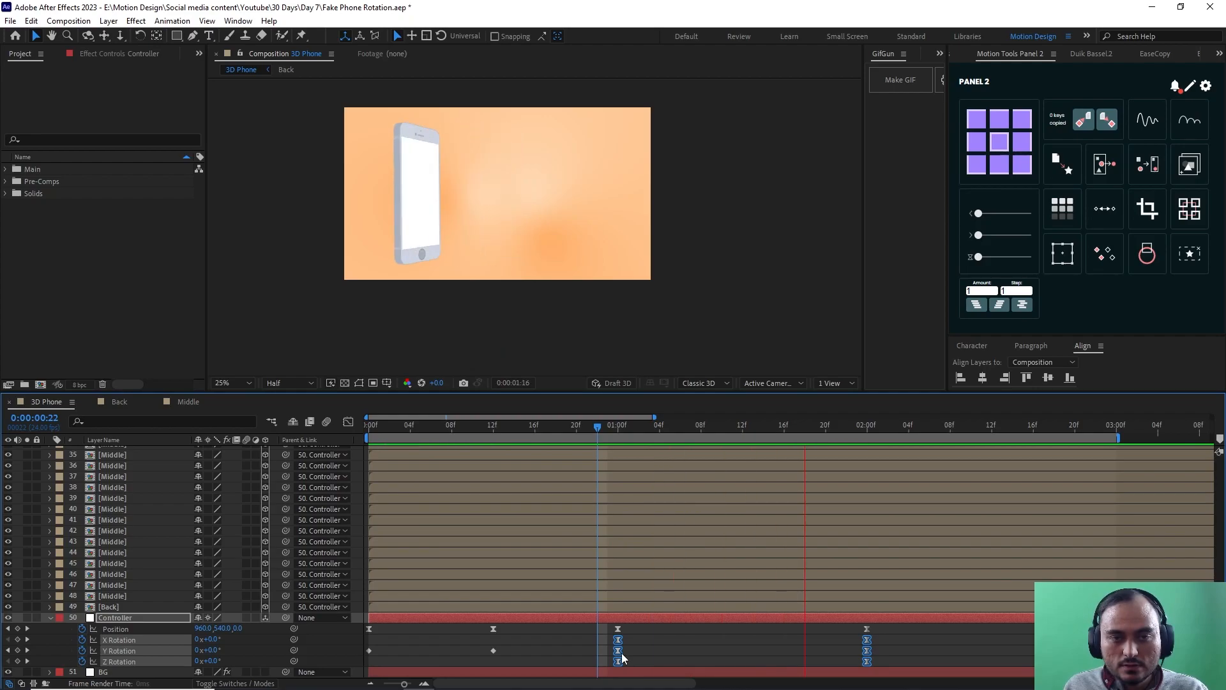